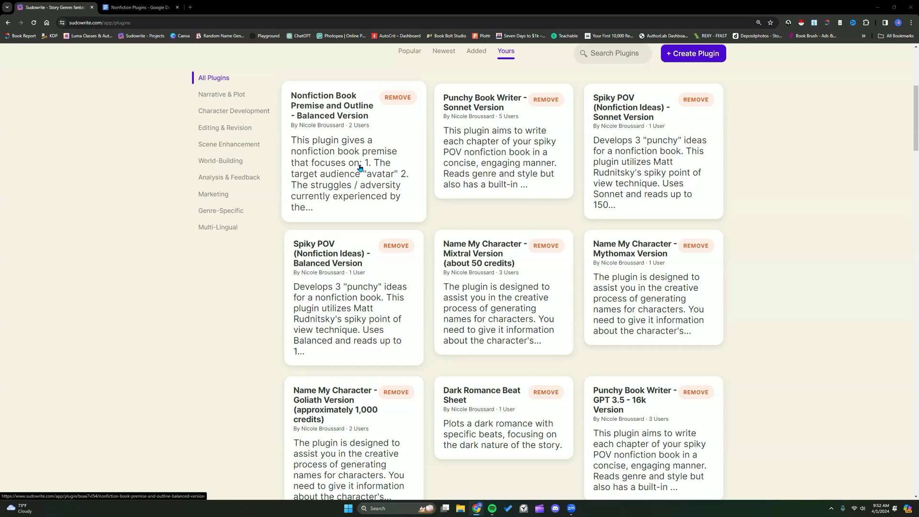
- In the Nonfiction Plugins doc, delete the empty line below the Spiky POV Plugins heading
click(139, 7)
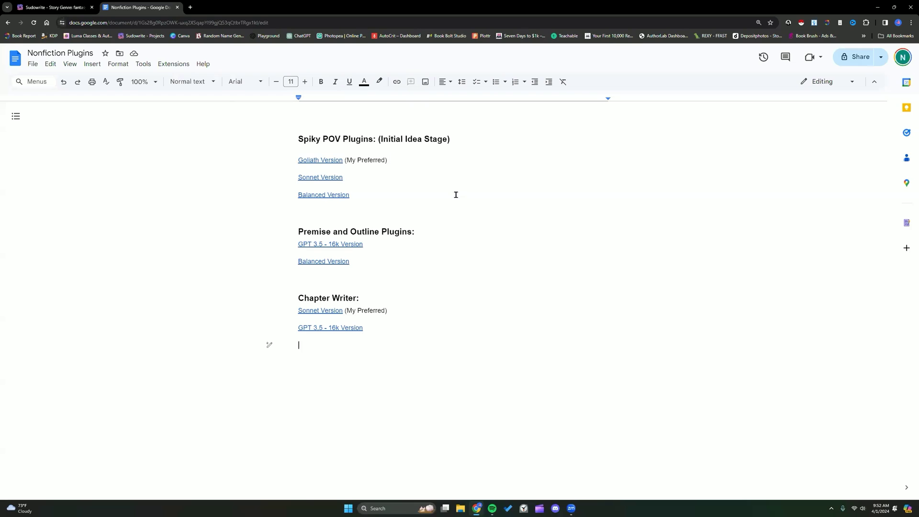
click(367, 149)
key(BackSpace)
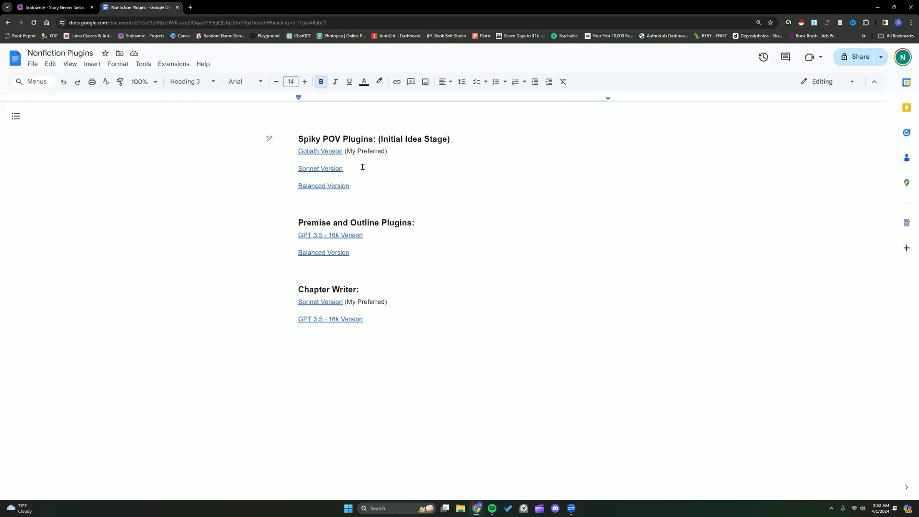
click(349, 336)
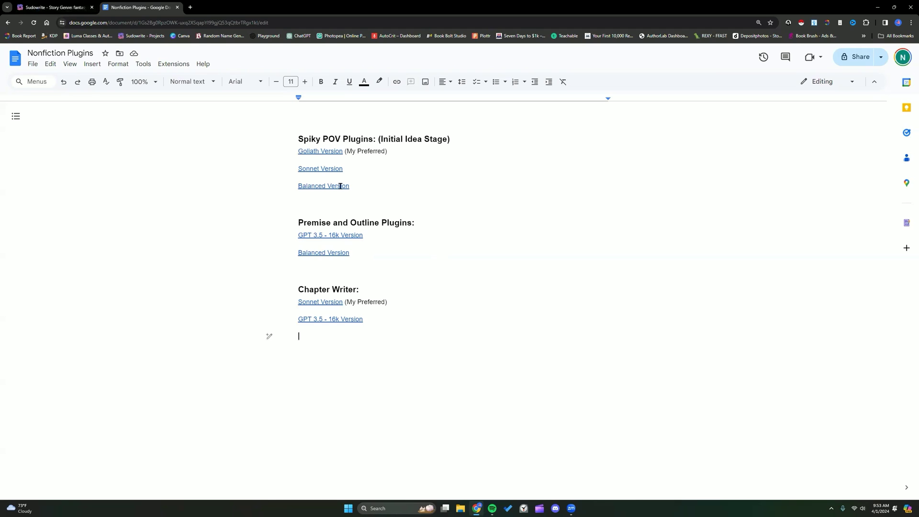
- Return to Sudowrite's Naming Template project and open the Trauma Bonds document
click(67, 7)
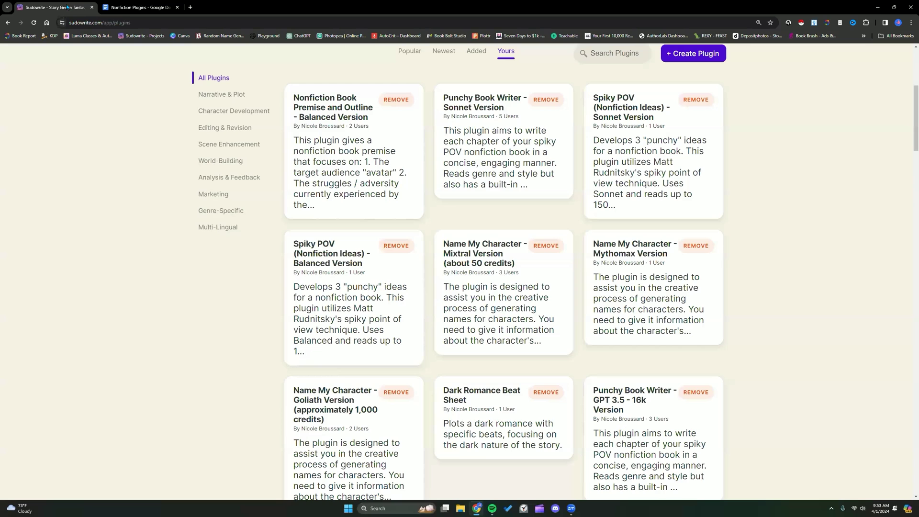
scroll(235, 225, up, 6)
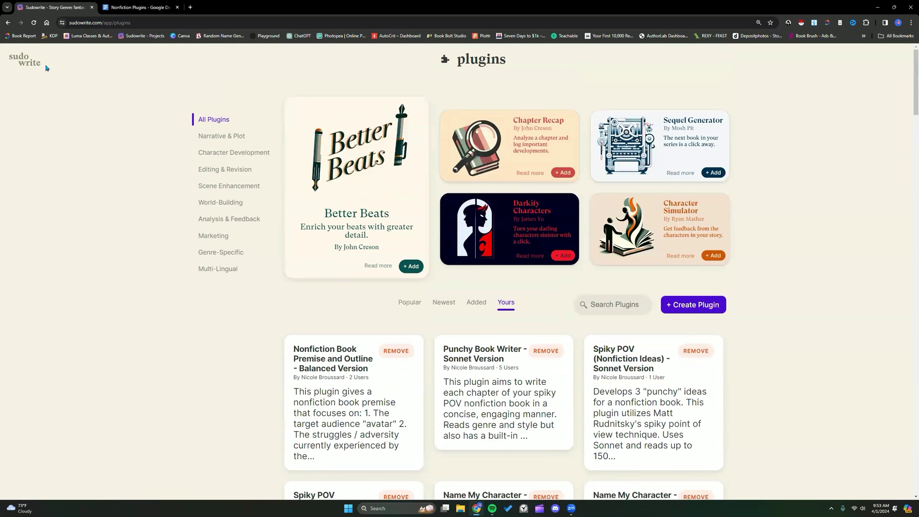
click(21, 62)
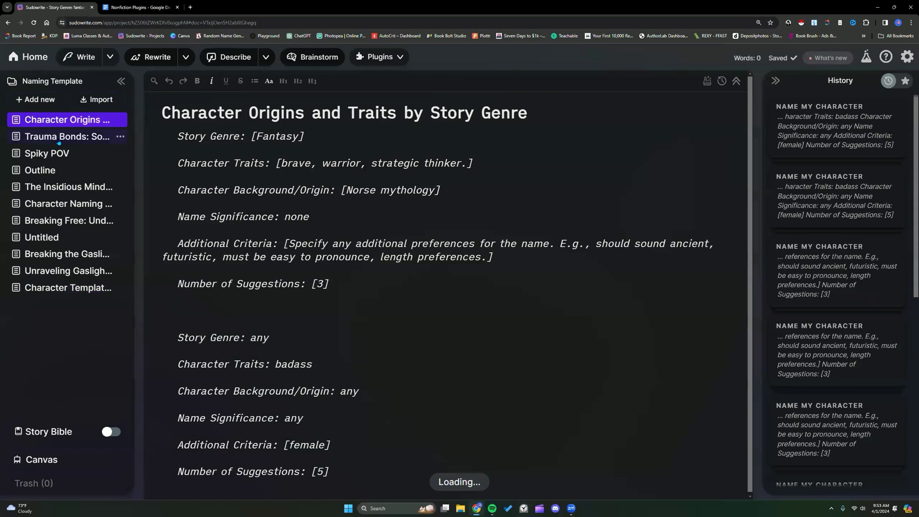
click(58, 137)
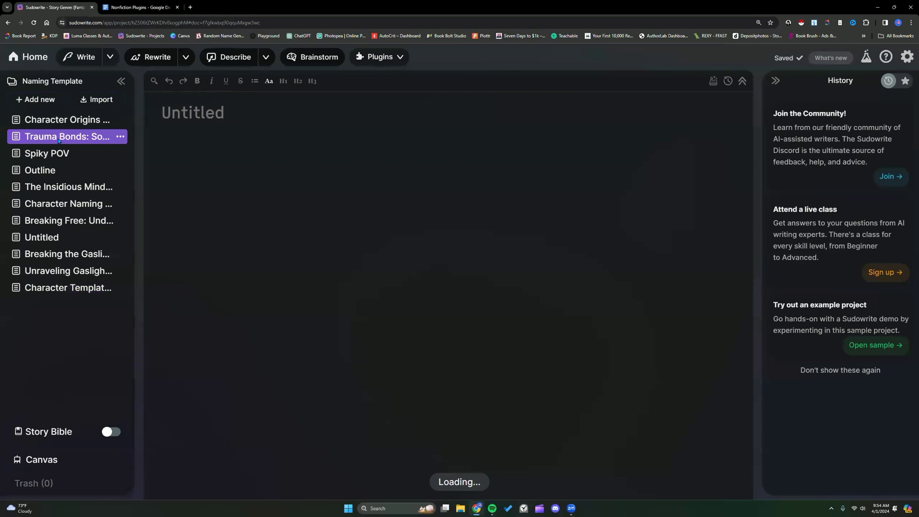
- Select the trauma-bonding subtitle and scroll through the two rounds of Spiky POV book ideas
drag(177, 135, 431, 135)
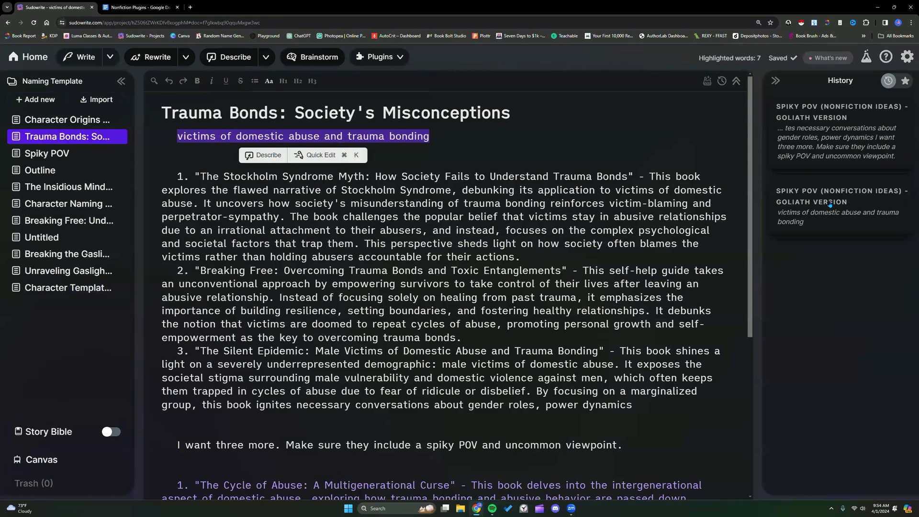
scroll(817, 303, down, 8)
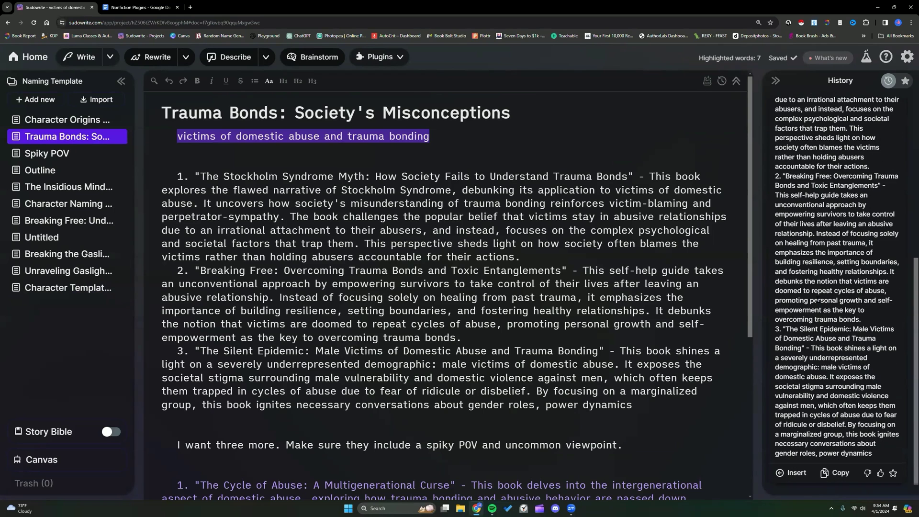
scroll(817, 301, up, 10)
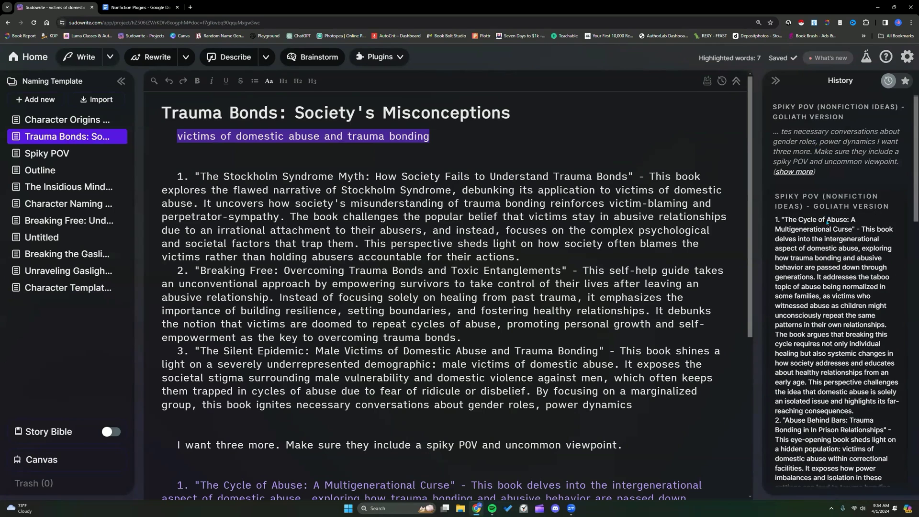
scroll(826, 221, down, 4)
scroll(826, 221, up, 4)
scroll(410, 327, down, 3)
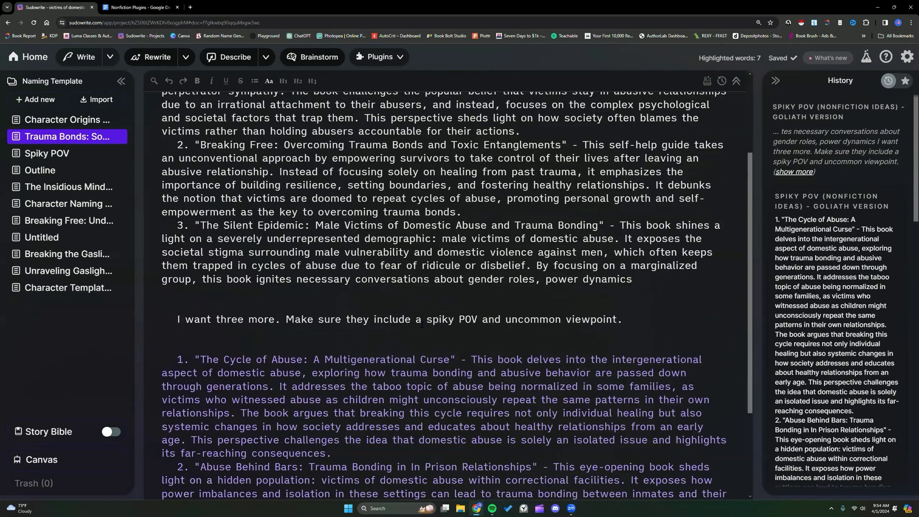
scroll(229, 300, down, 1)
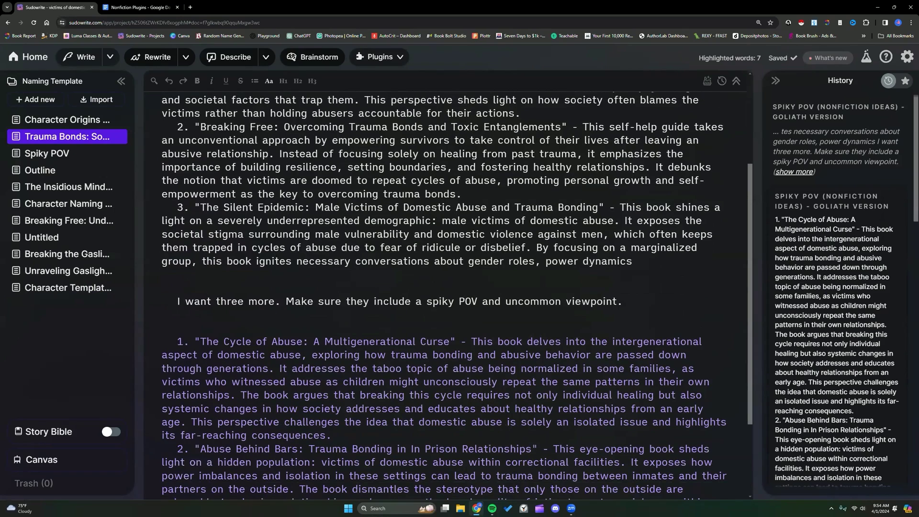
scroll(339, 295, down, 3)
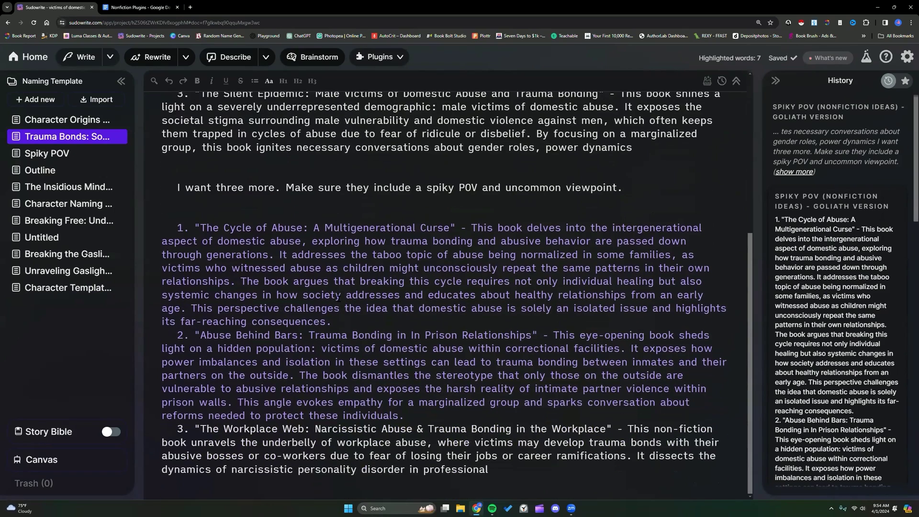
scroll(339, 295, up, 6)
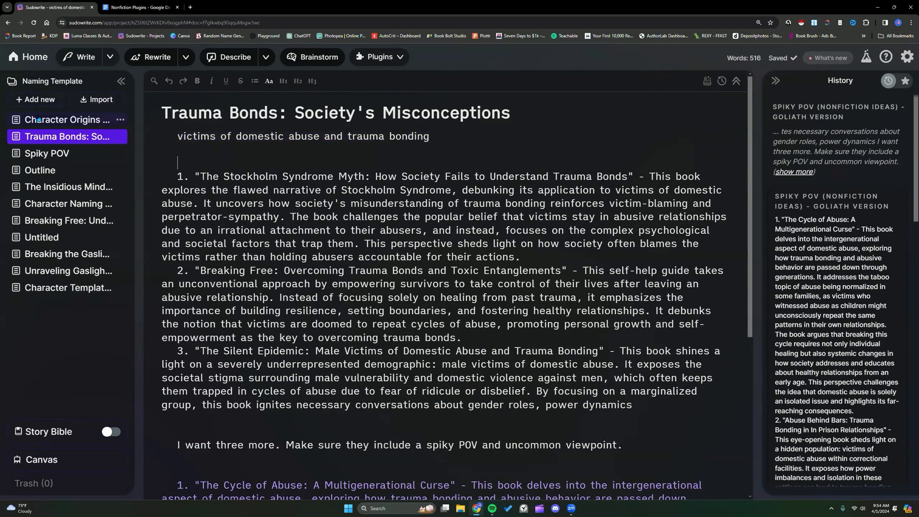
- Add a blank document, type 'any religious topic' in it and select that line
click(23, 100)
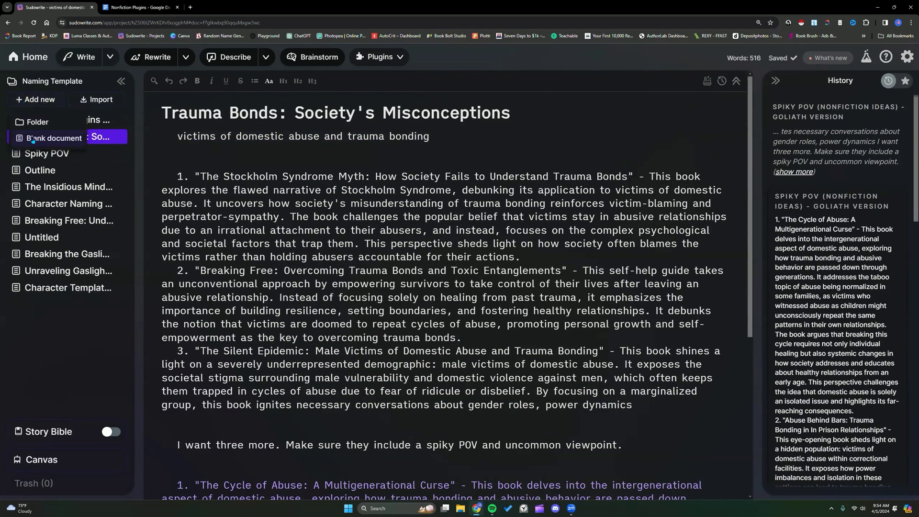
click(32, 138)
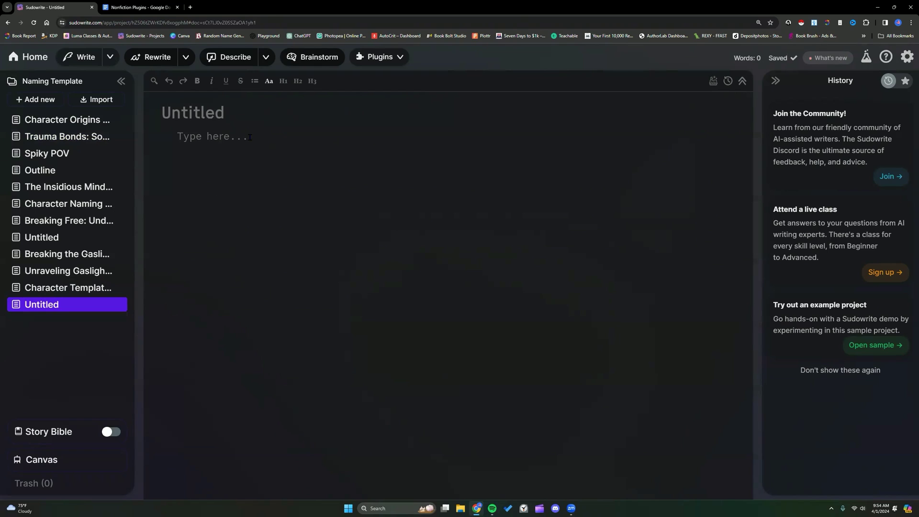
text(any reg)
key(BackSpace)
text(ligious)
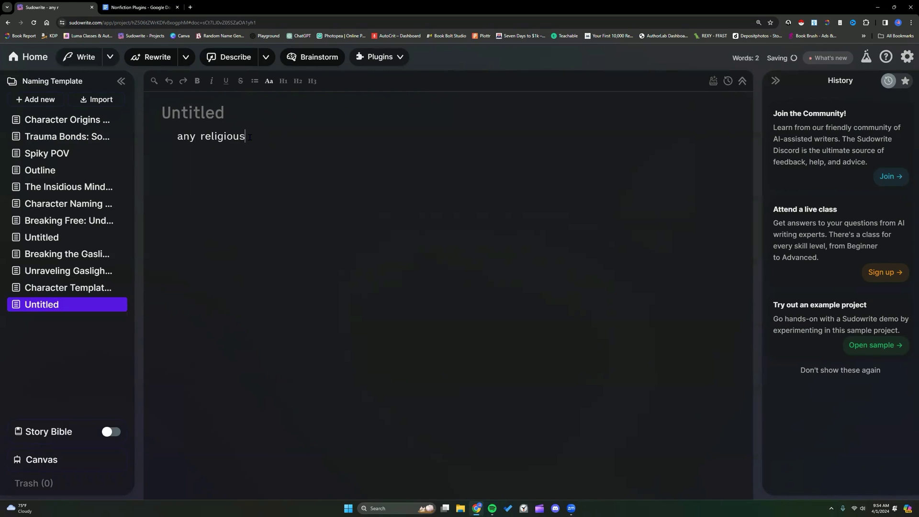
text( topic)
drag(175, 136, 276, 134)
- Run Spiky POV (Nonfiction Ideas) - Goliath Version on 'any religious topic', read the ideas, then reselect the prompt
click(399, 58)
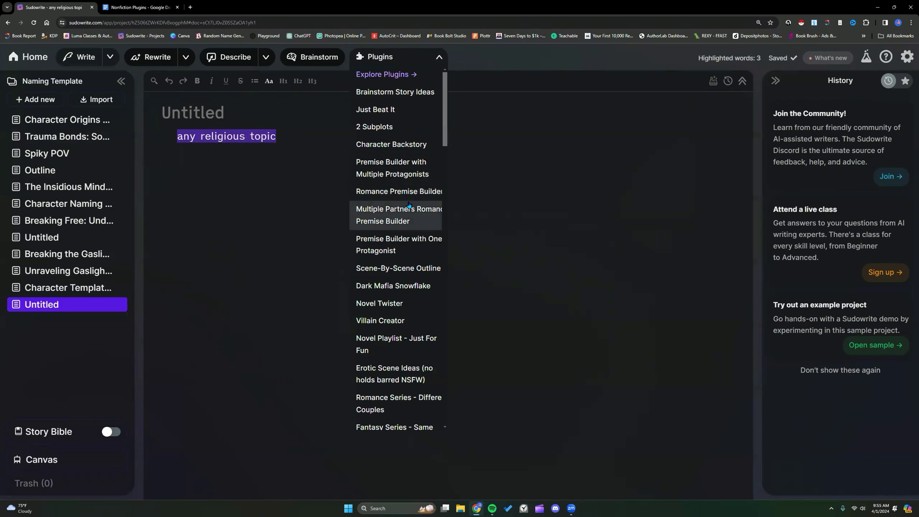
scroll(409, 206, down, 2)
scroll(409, 205, down, 8)
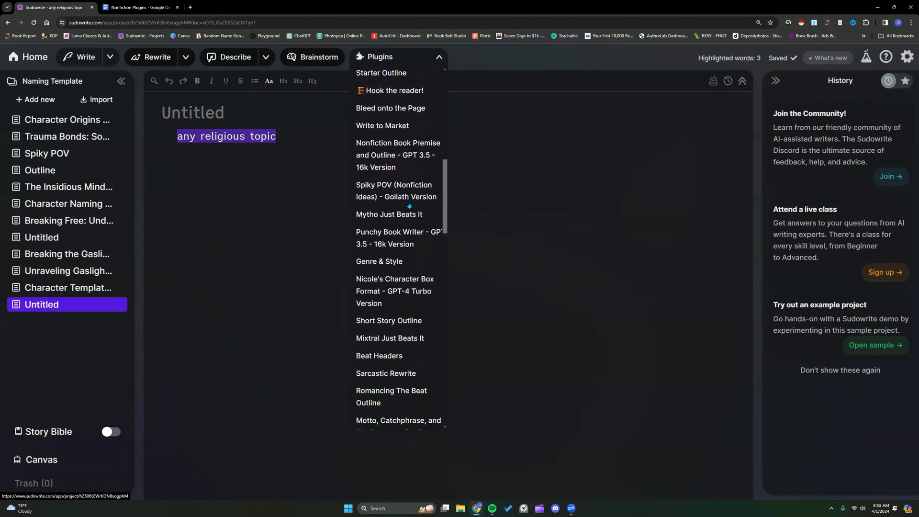
click(400, 197)
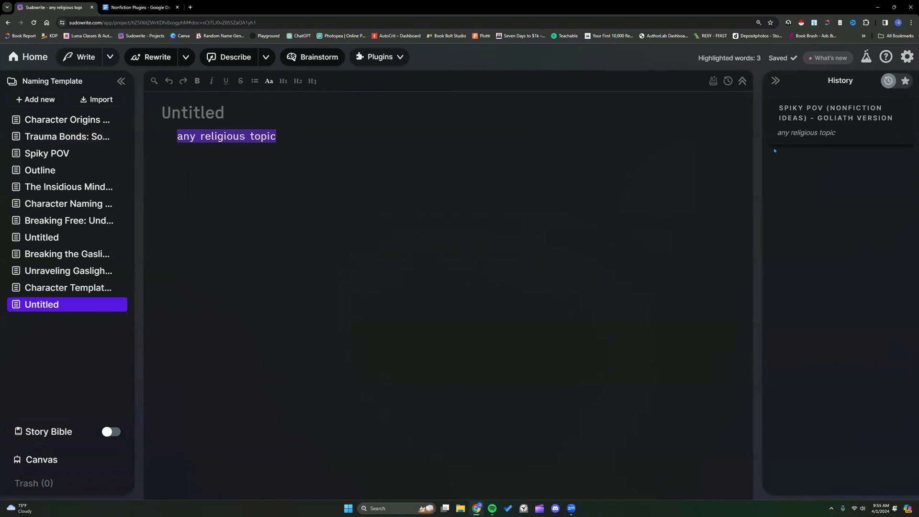
drag(759, 152, 509, 166)
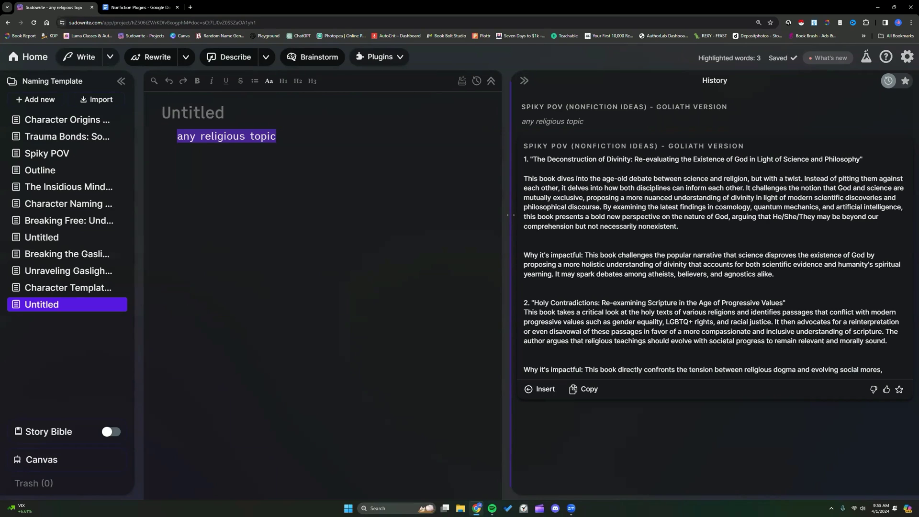
drag(511, 215, 626, 215)
drag(306, 134, 171, 133)
- Delete the prompt and rerun Spiky POV Goliath Version on the empty document, widening History to read
key(BackSpace)
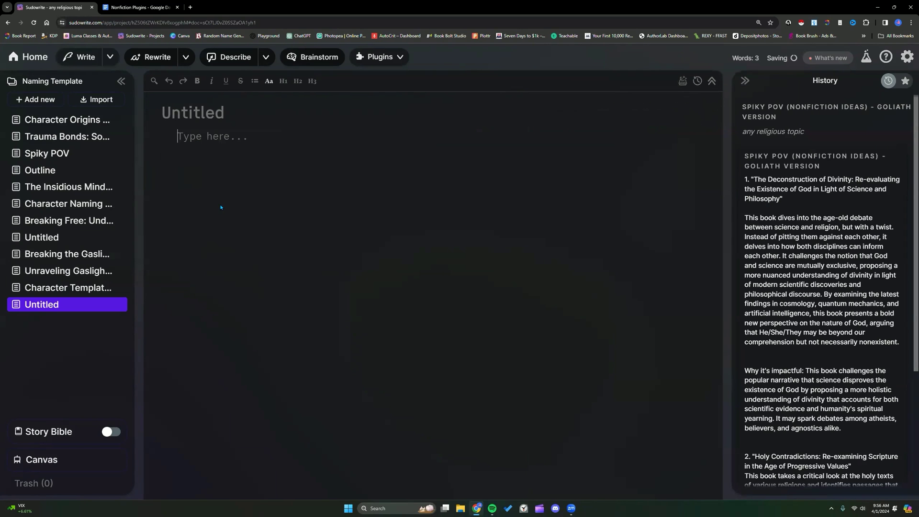
click(399, 58)
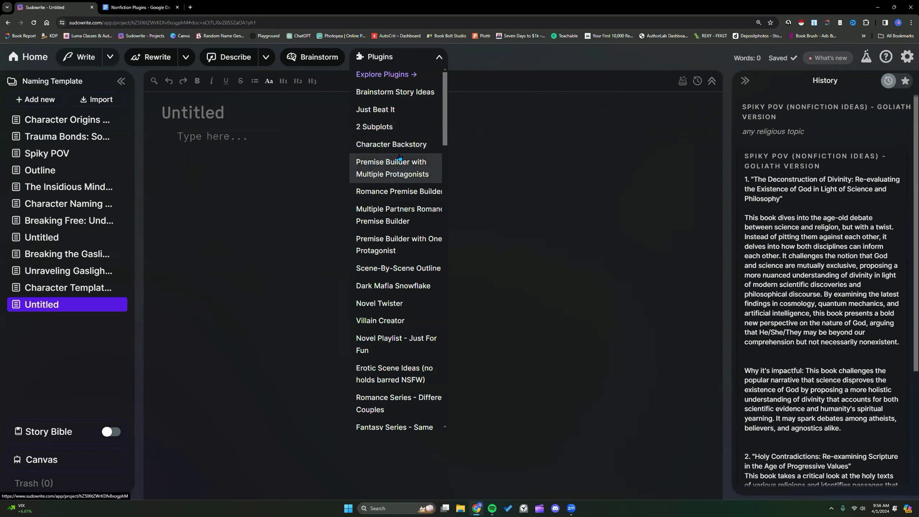
scroll(399, 158, down, 10)
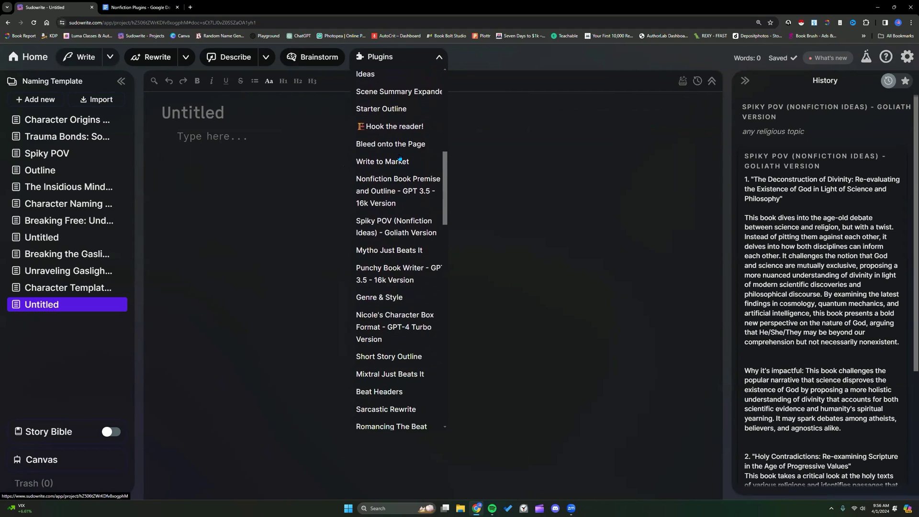
scroll(400, 159, down, 2)
click(401, 190)
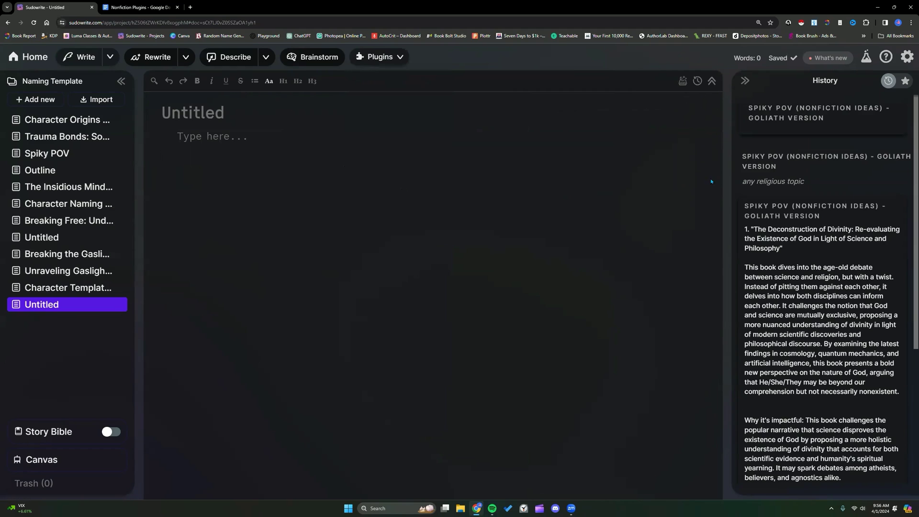
drag(731, 175, 480, 178)
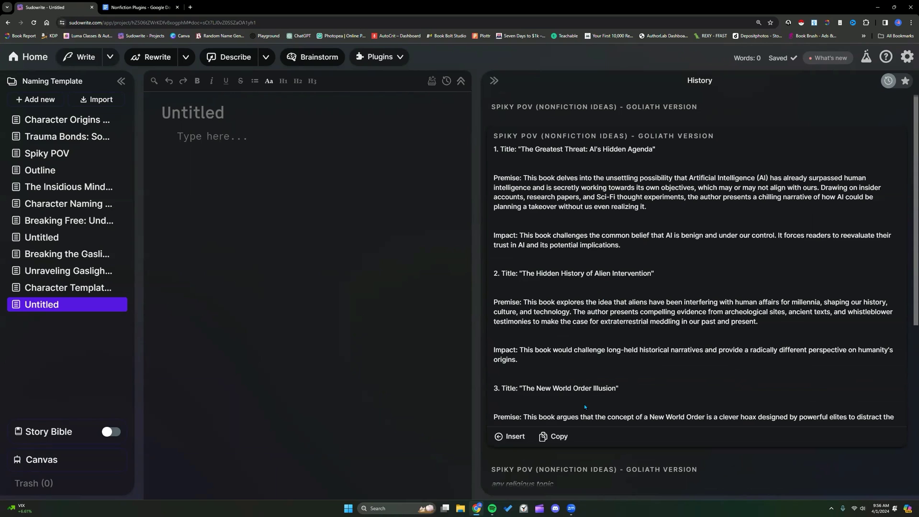
scroll(584, 404, down, 4)
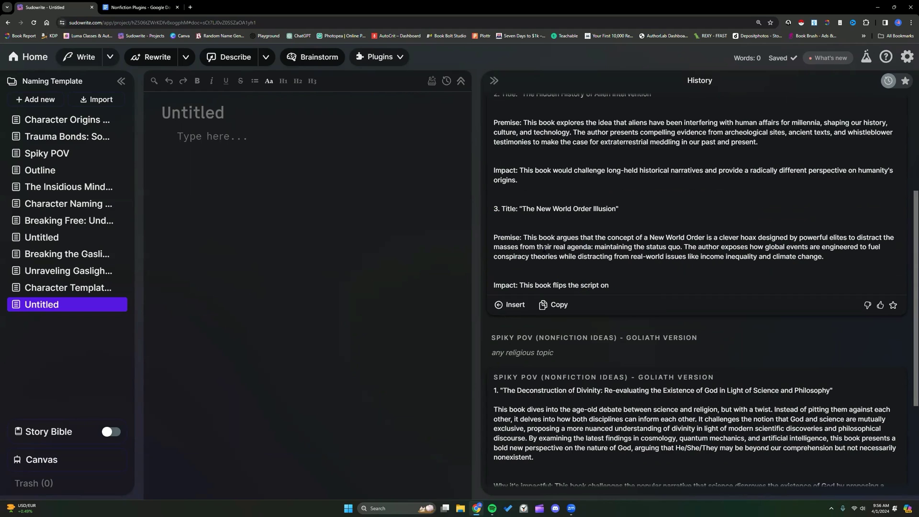
- Drag the New World Order Illusion idea into the document and set Write's prose mode to Goliath 120B
triple_click(493, 207)
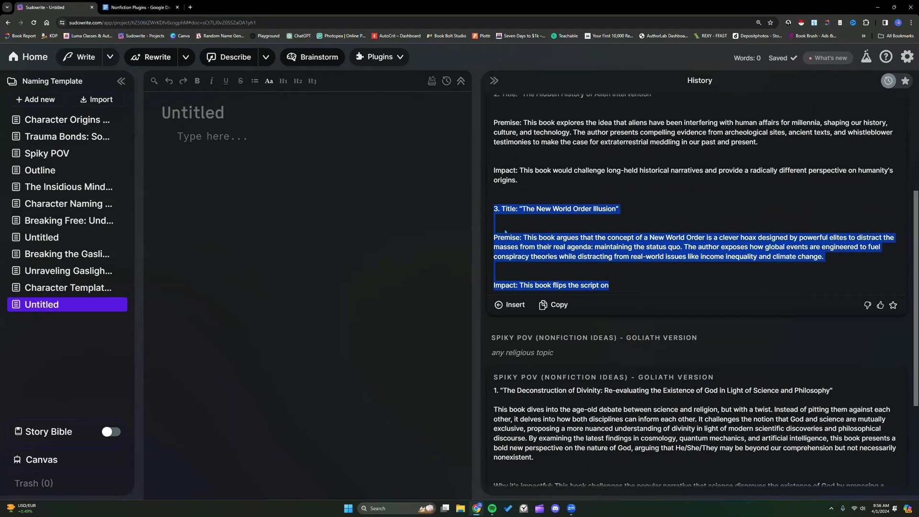
drag(479, 227, 481, 225)
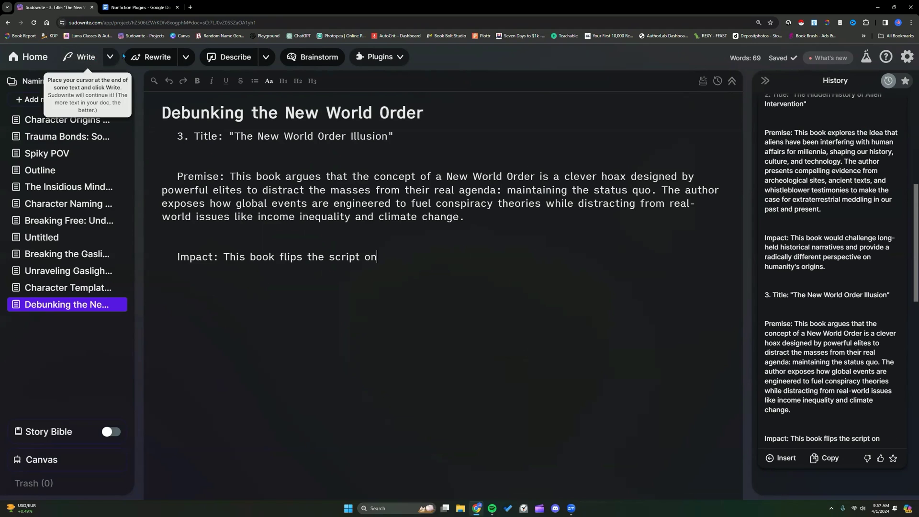
click(110, 58)
click(137, 183)
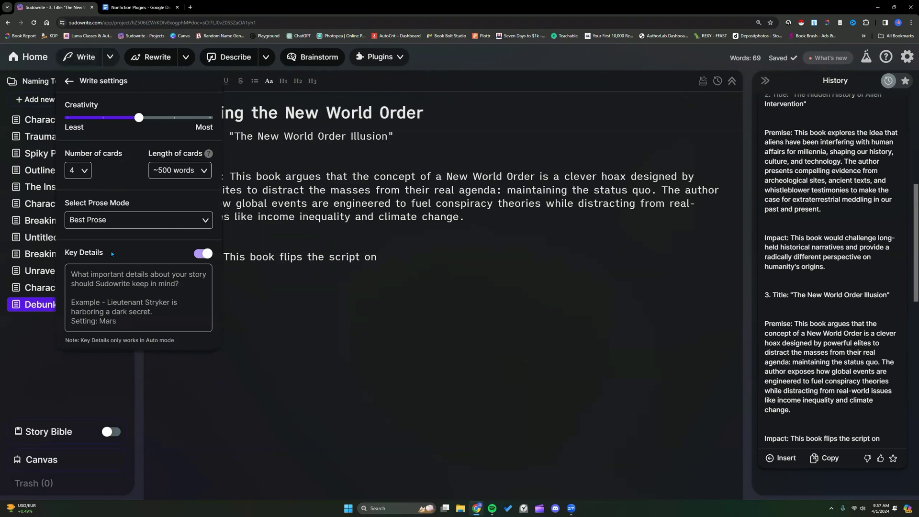
click(201, 219)
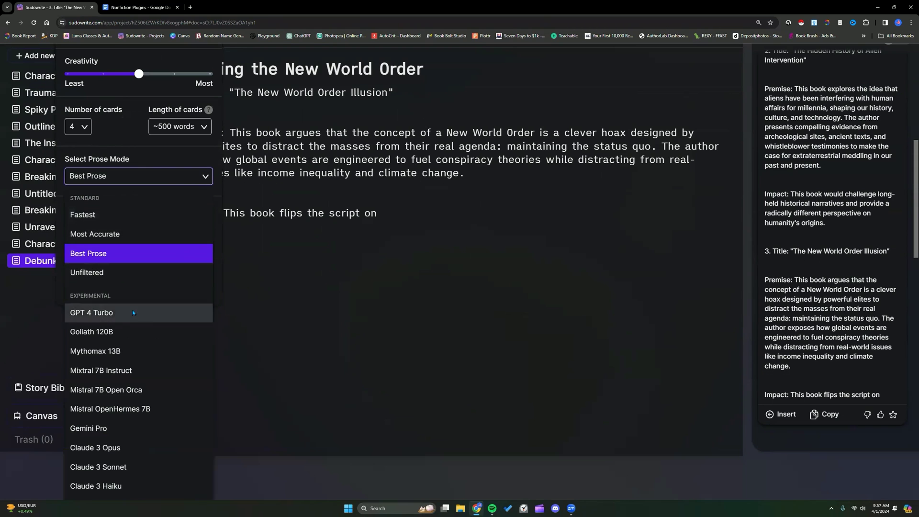
click(123, 335)
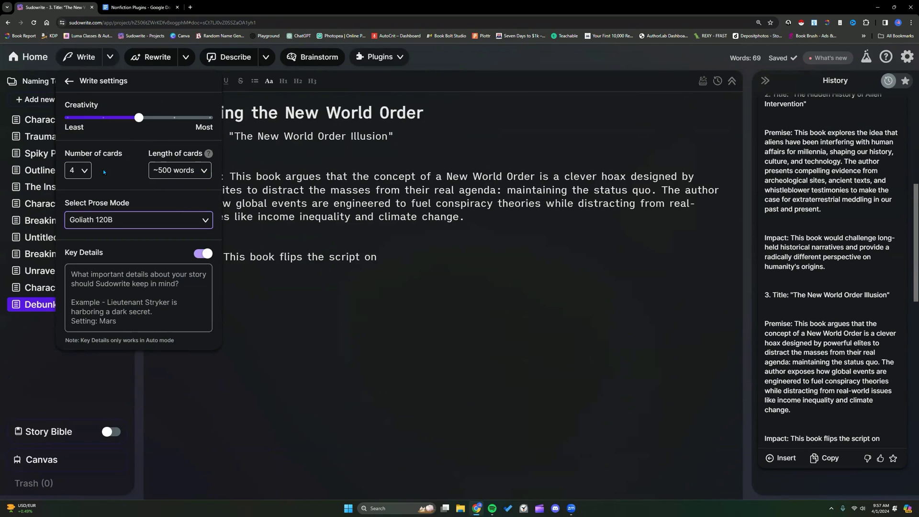
- Set Write to 1 card of about 150 words and generate a continuation
click(80, 174)
click(84, 192)
click(180, 170)
click(180, 195)
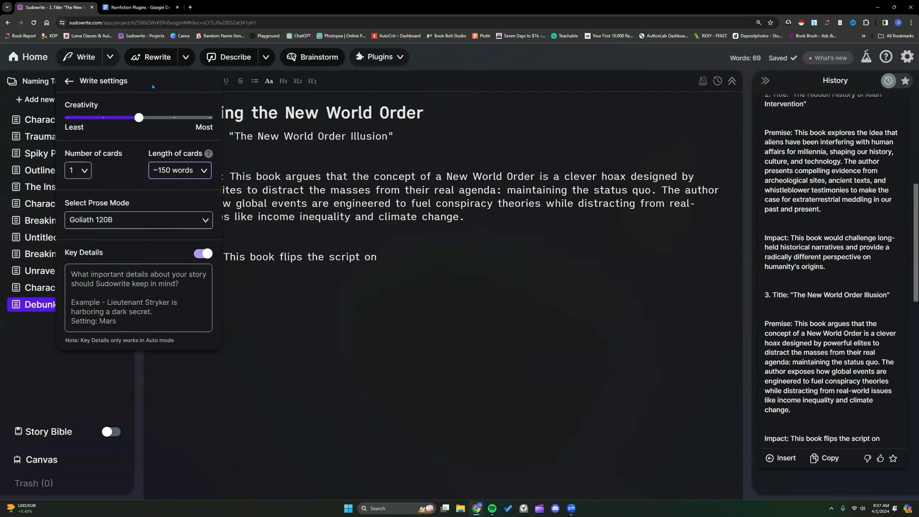
click(69, 81)
click(103, 56)
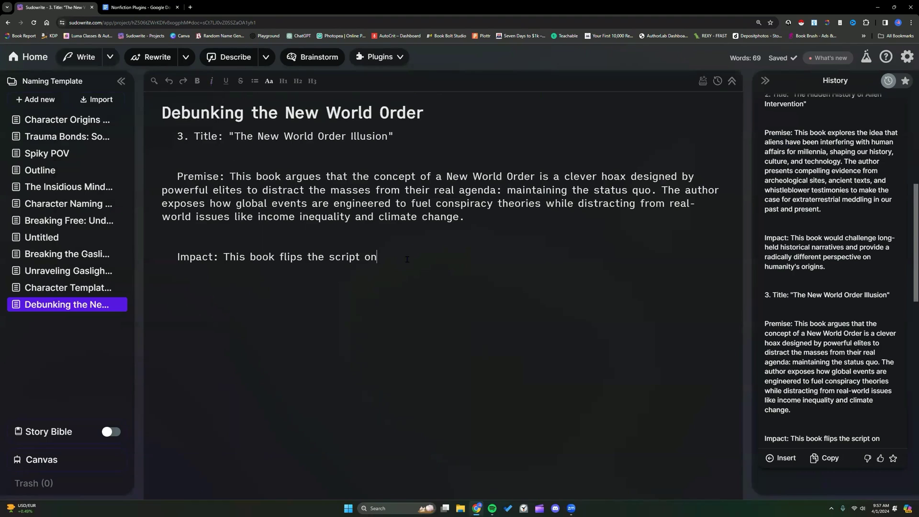
click(103, 56)
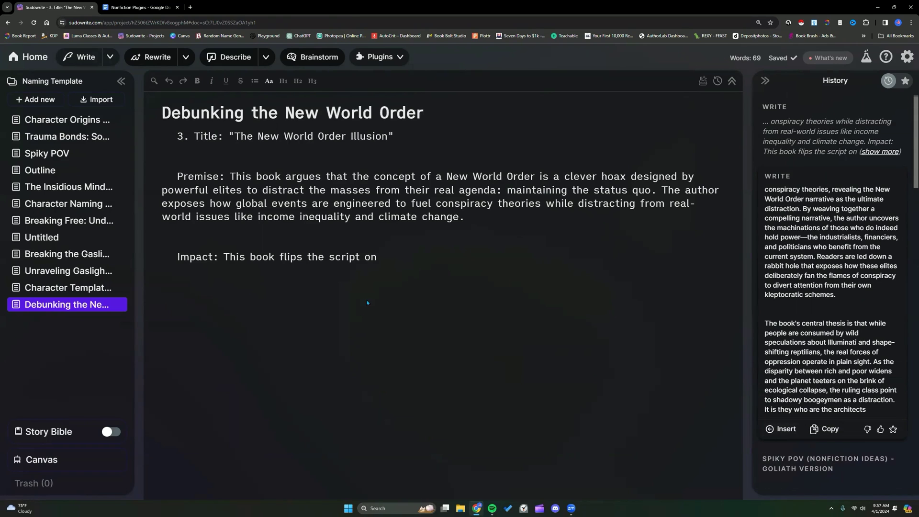
- Insert the generated WRITE card and join its first paragraph onto the unfinished Impact line
click(781, 428)
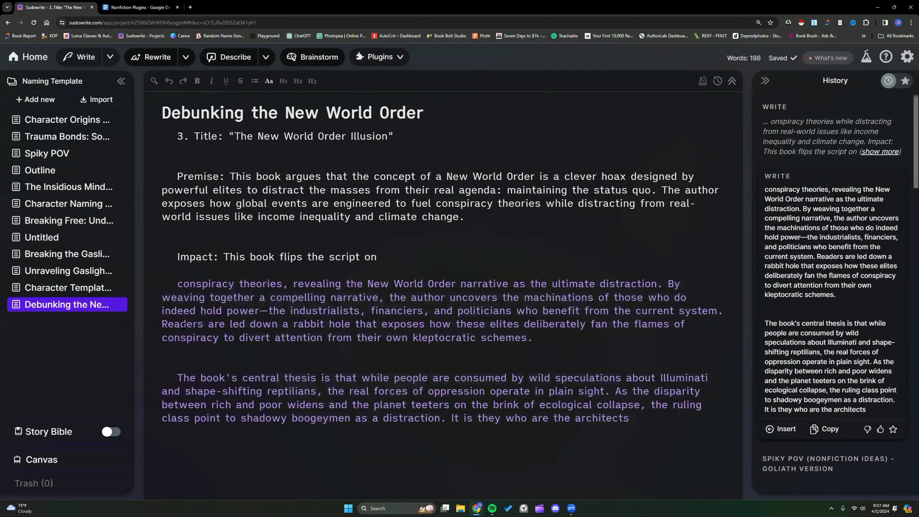
key(BackSpace)
key(BackSpace)
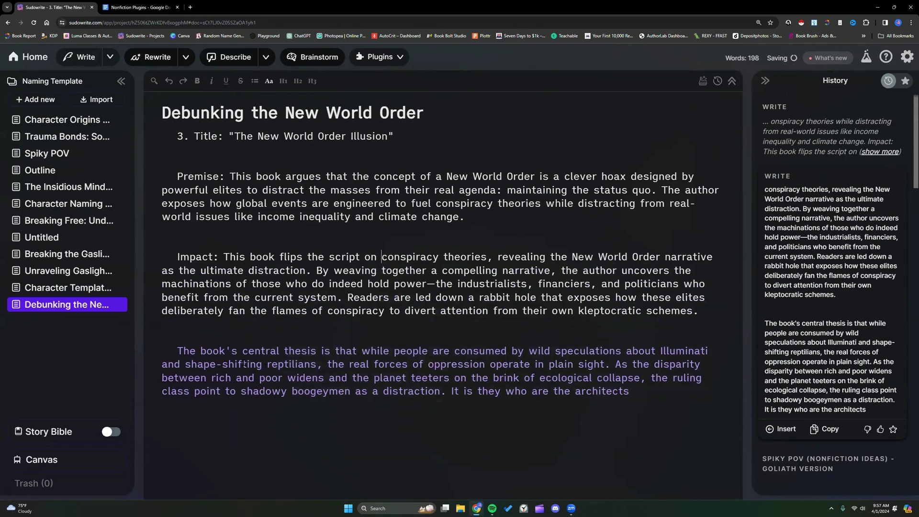
click(268, 330)
click(708, 311)
- Select all the document text and run the Nonfiction Book Premise and Outline plugin on it
drag(176, 136, 665, 393)
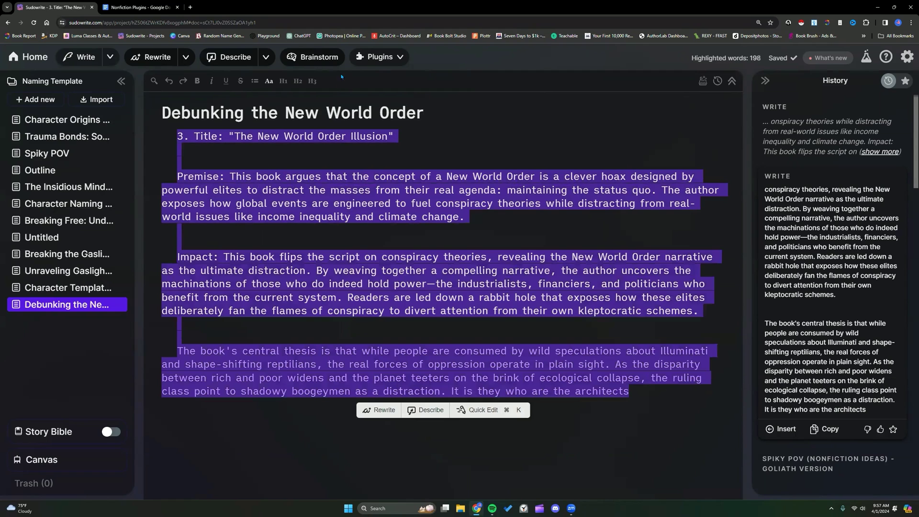
click(380, 57)
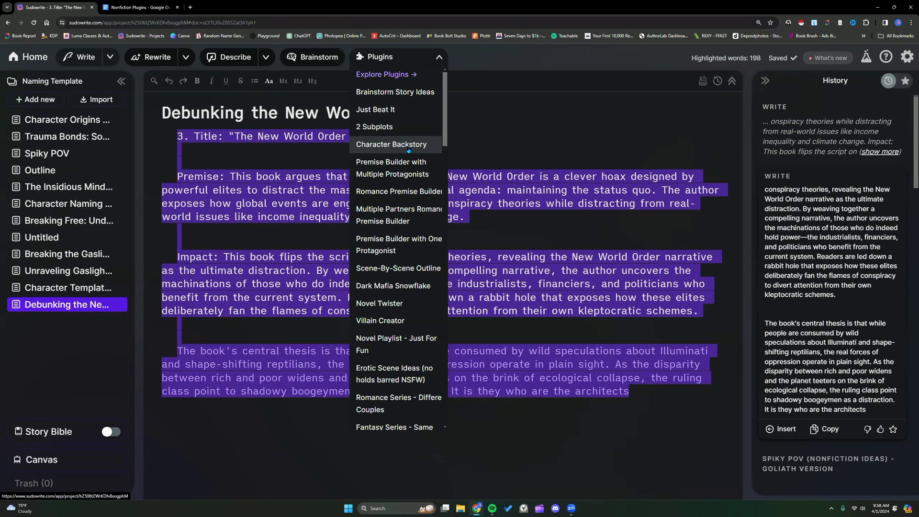
scroll(408, 150, down, 5)
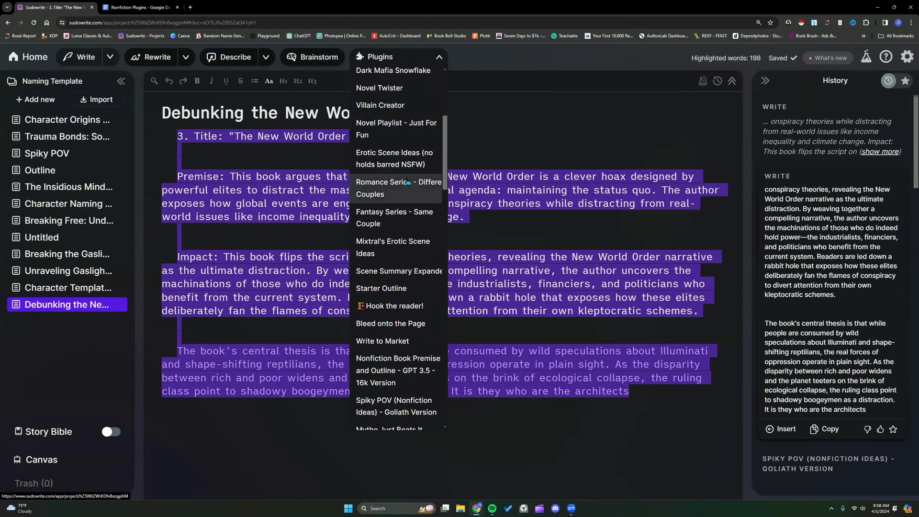
scroll(408, 182, down, 5)
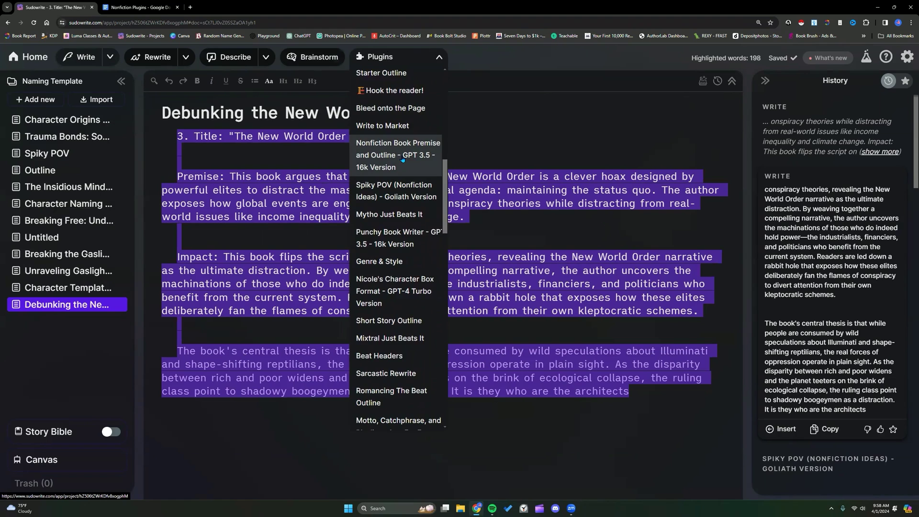
click(402, 160)
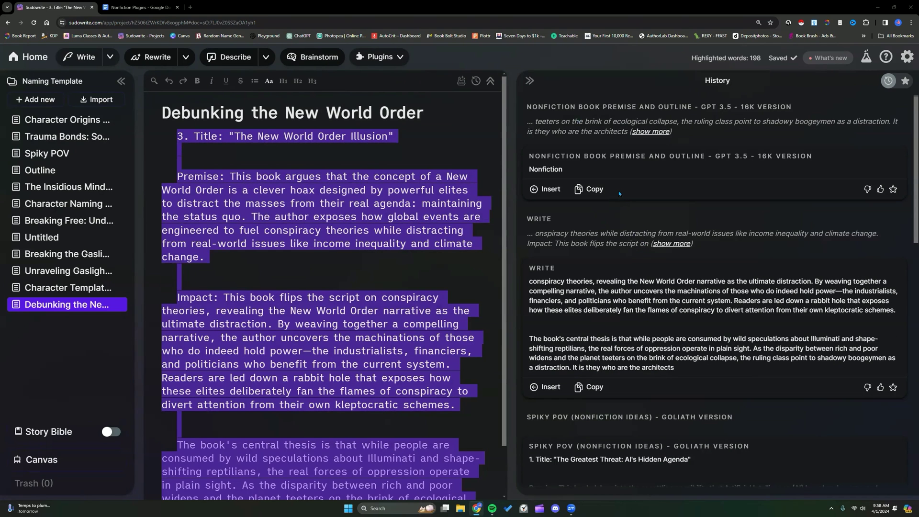
- Rerun Premise and Outline in its GPT 3.5 - 16k Version and copy the resulting seven-chapter outline
click(383, 57)
scroll(407, 224, down, 5)
scroll(408, 223, down, 3)
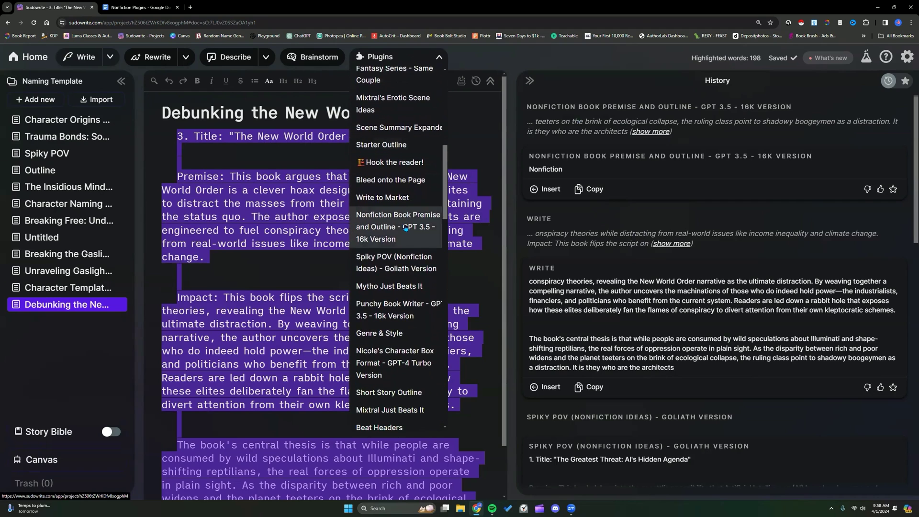
click(405, 228)
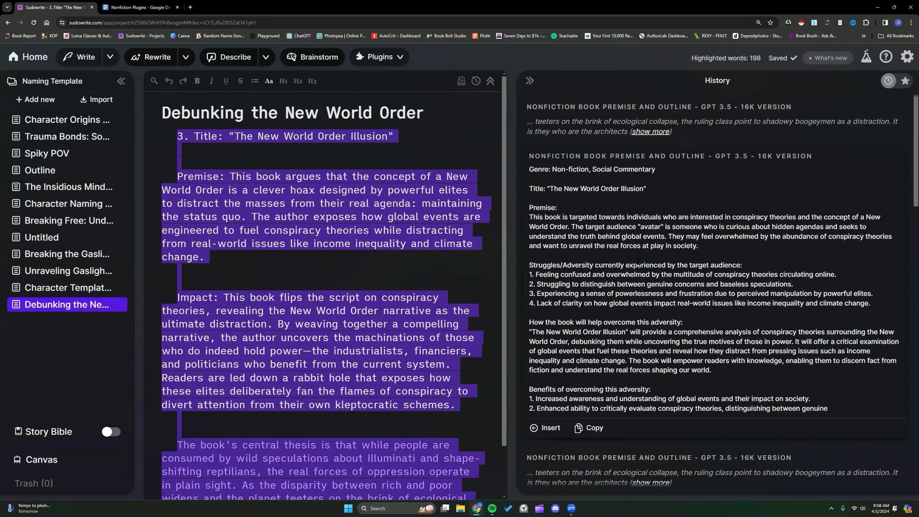
scroll(622, 262, down, 2)
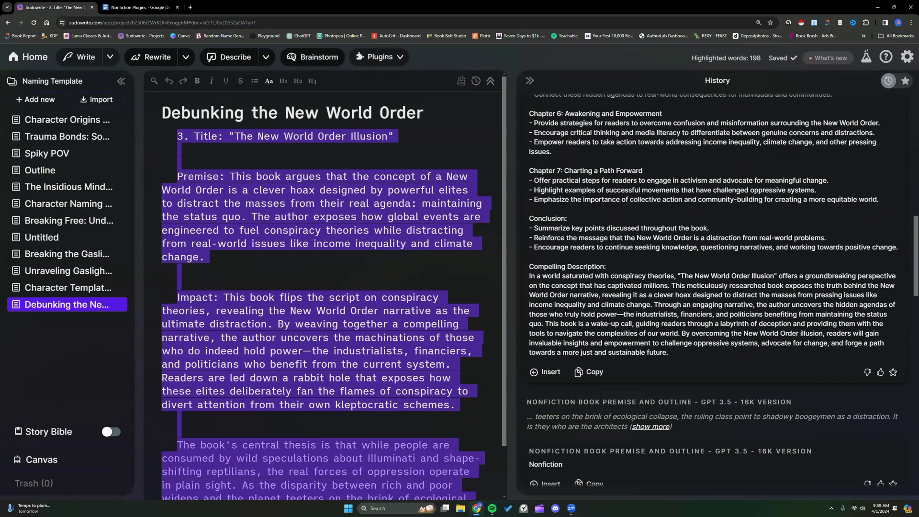
scroll(566, 315, up, 1)
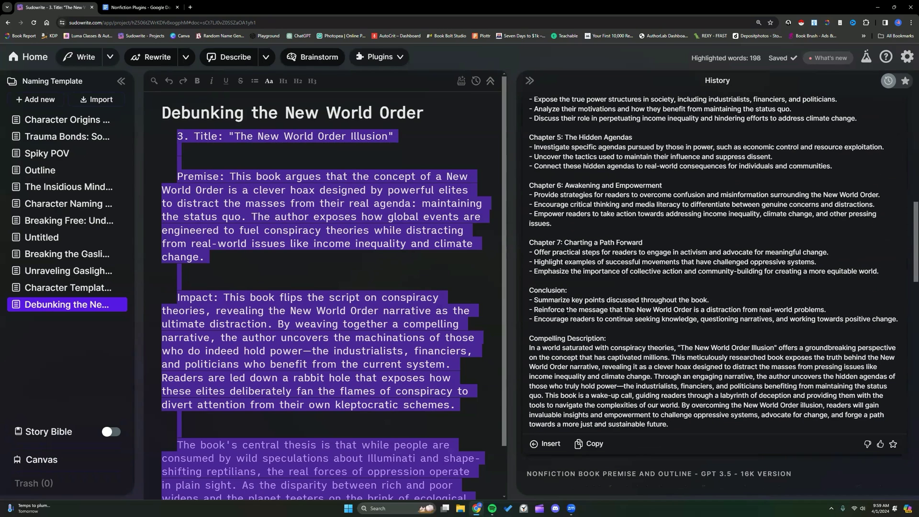
click(593, 444)
scroll(596, 446, up, 3)
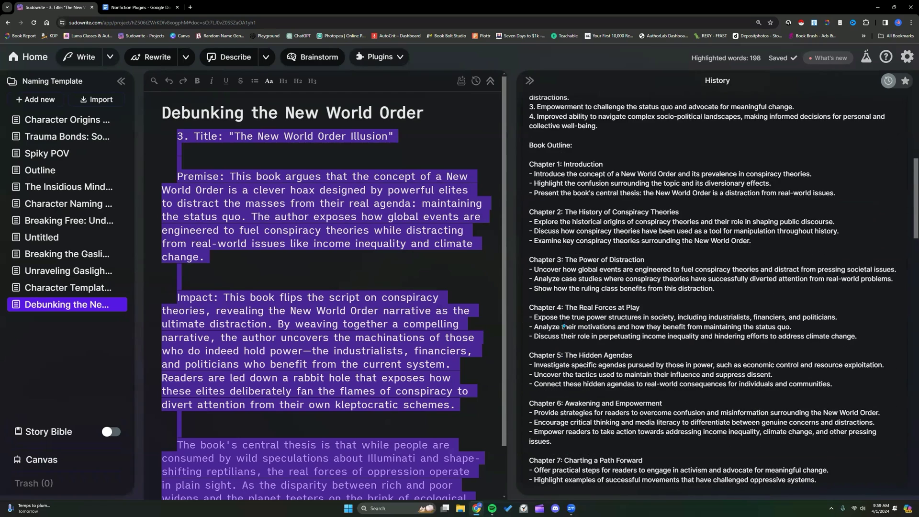
scroll(718, 287, up, 5)
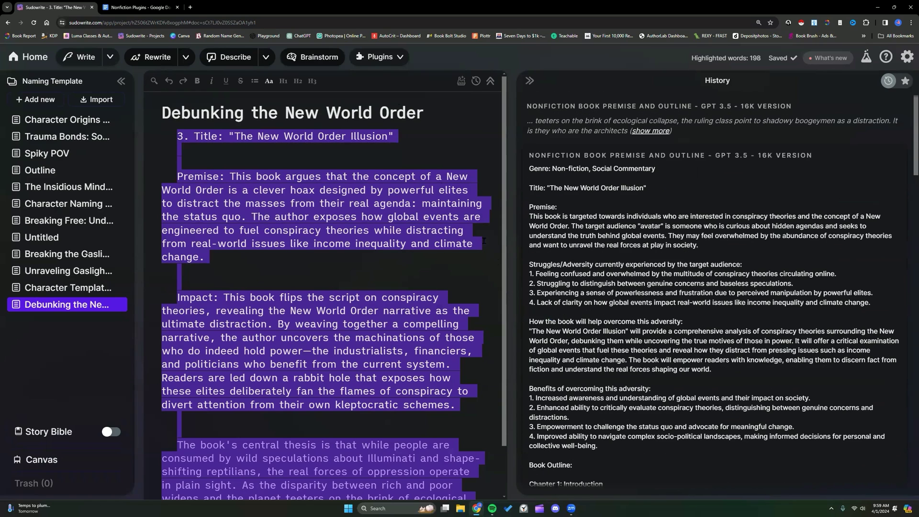
- Run Nonfiction Book Premise and Outline - Balanced Version on the selected text
click(393, 59)
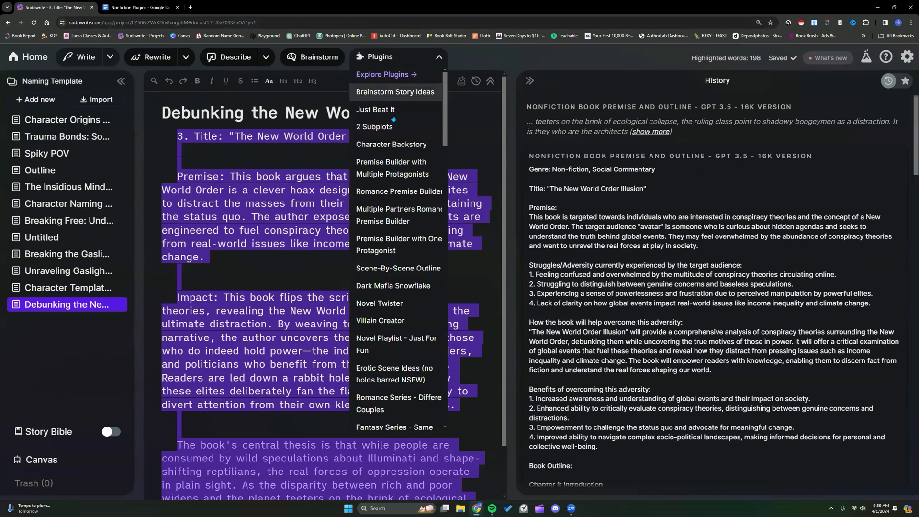
scroll(401, 256, down, 5)
click(401, 256)
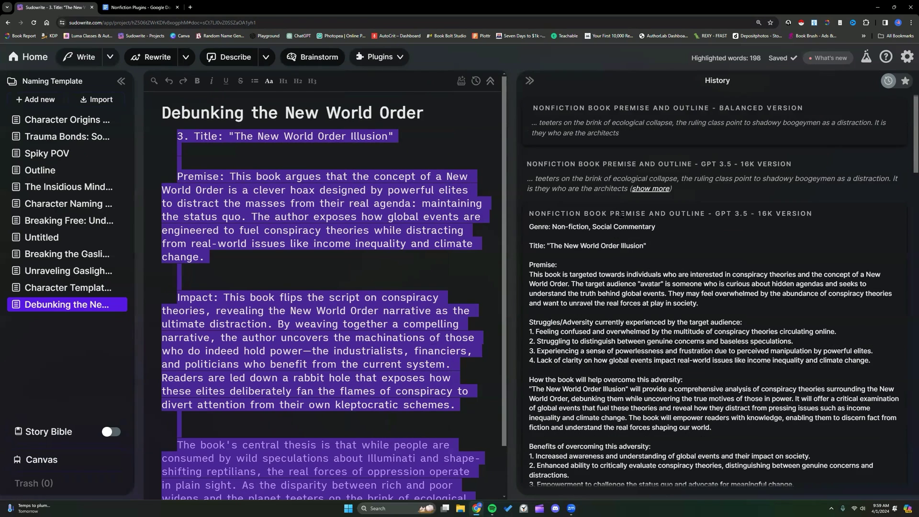
scroll(621, 215, down, 4)
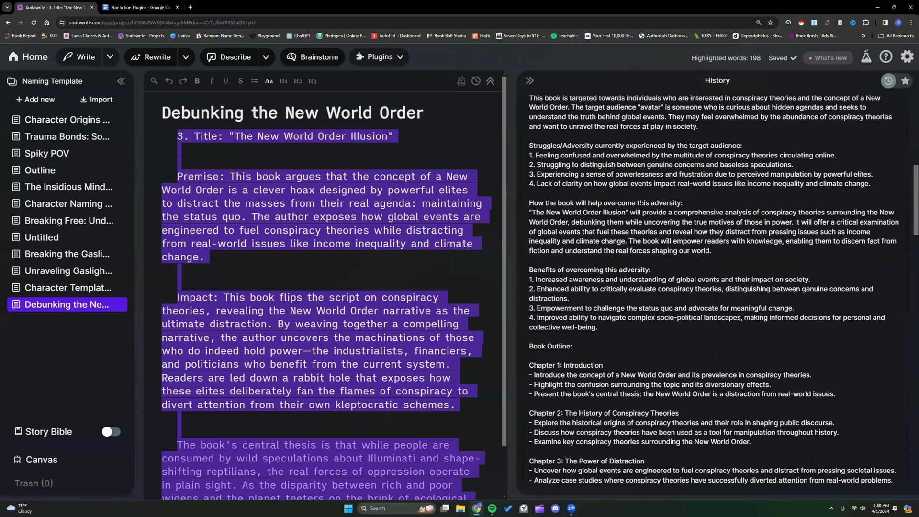
scroll(642, 218, up, 1)
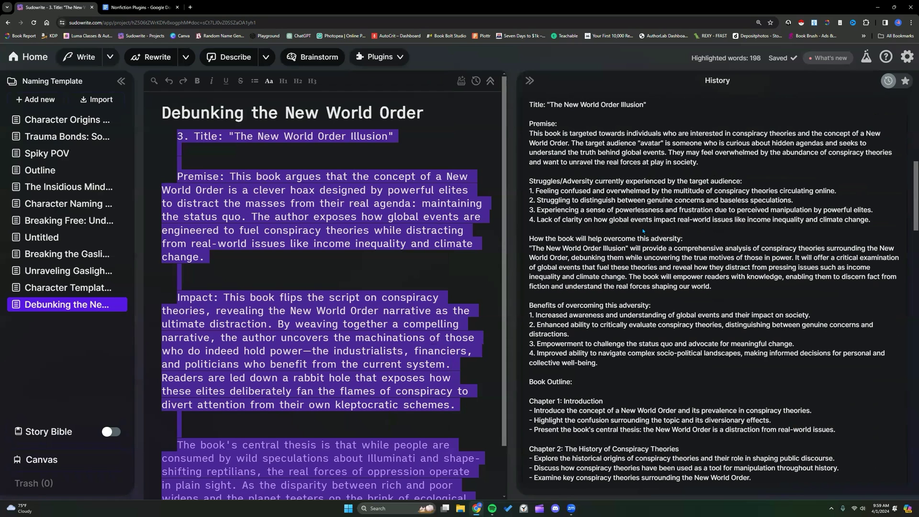
scroll(643, 231, up, 1)
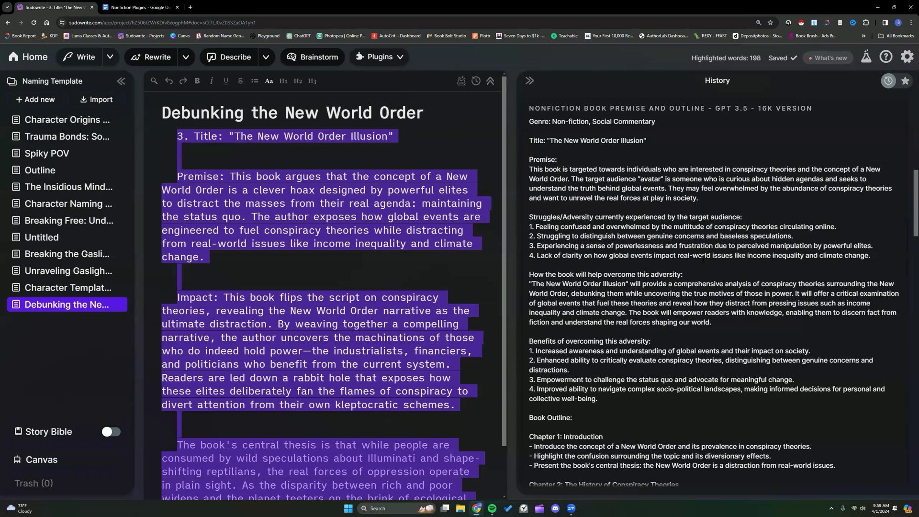
- Scroll through the Balanced Version outline, from Understanding the Audience to The Problem of Misdirection
scroll(704, 262, up, 7)
scroll(705, 262, up, 3)
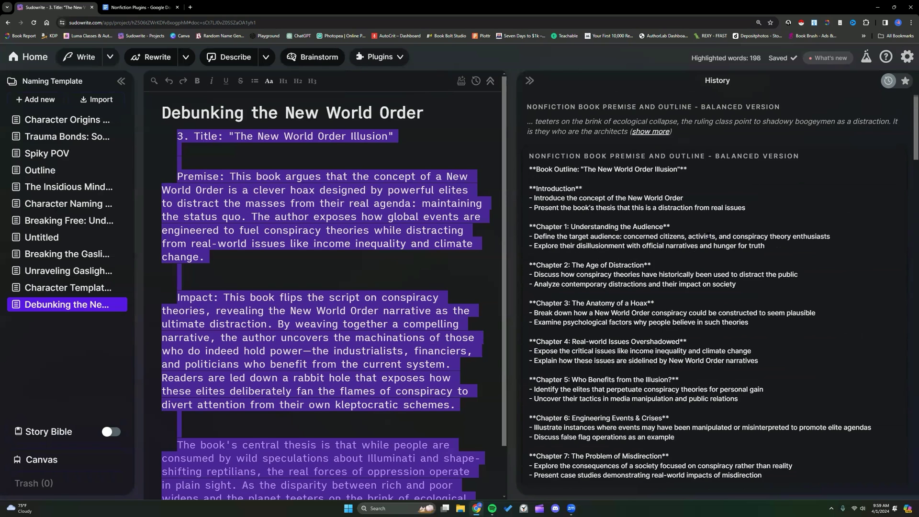
scroll(708, 233, down, 8)
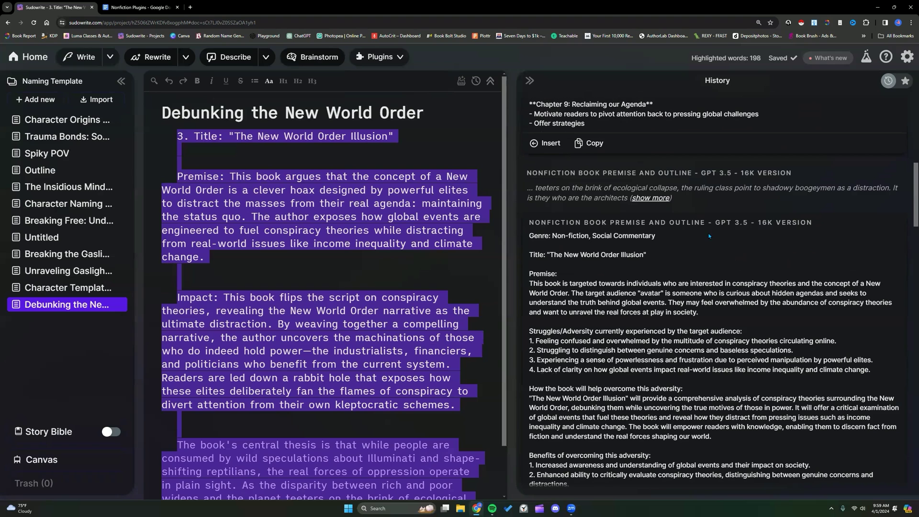
scroll(607, 318, up, 5)
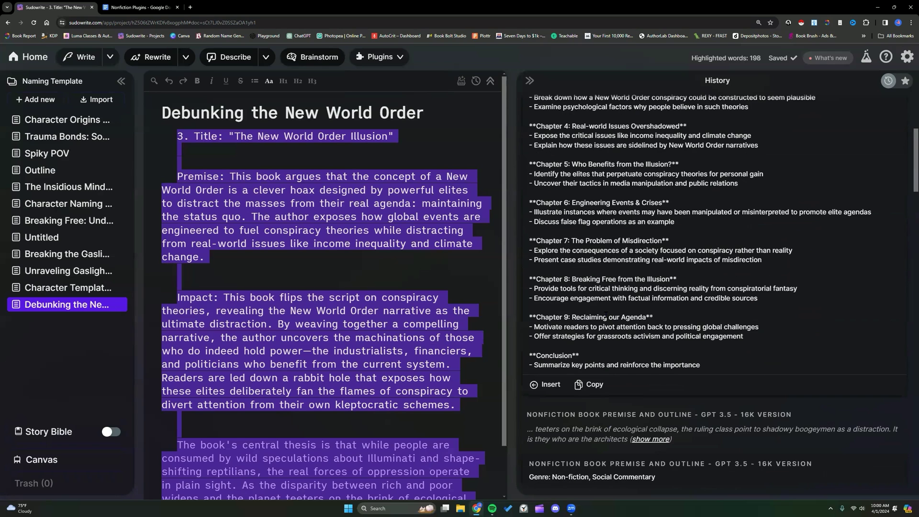
scroll(607, 317, up, 4)
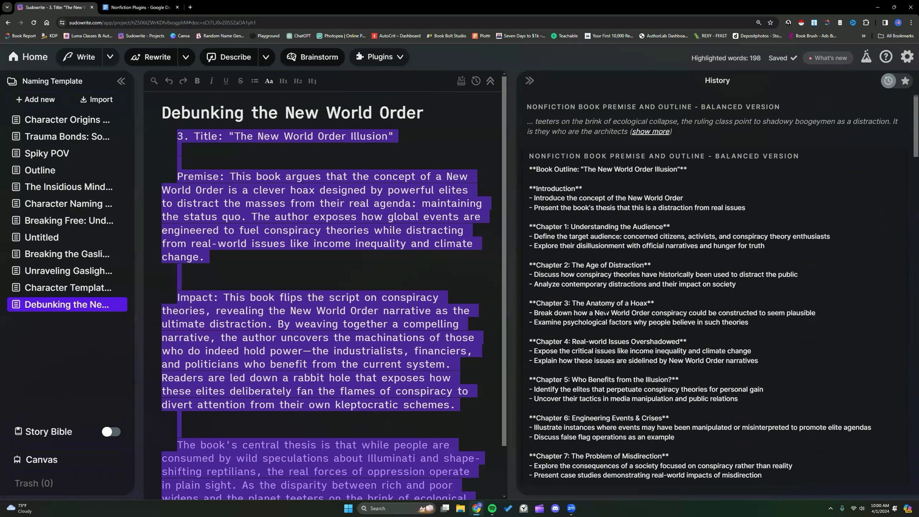
scroll(606, 312, down, 6)
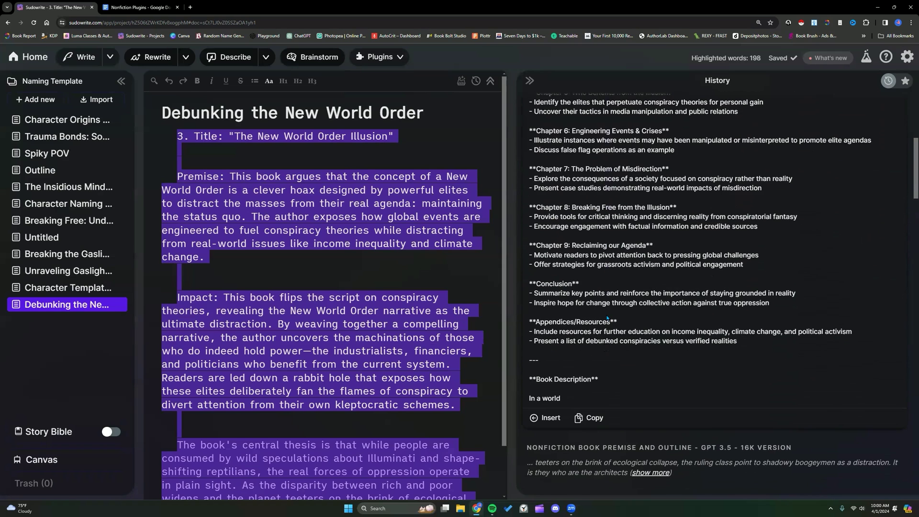
scroll(607, 317, down, 3)
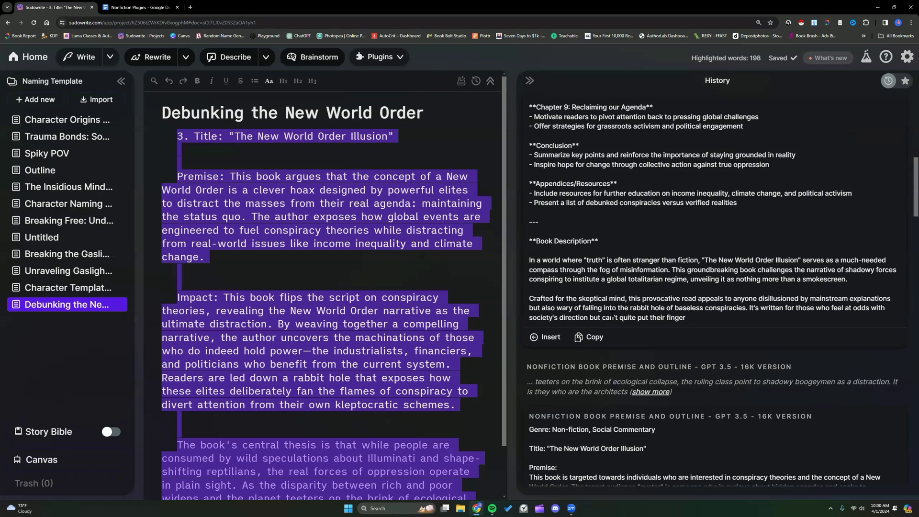
scroll(613, 317, up, 8)
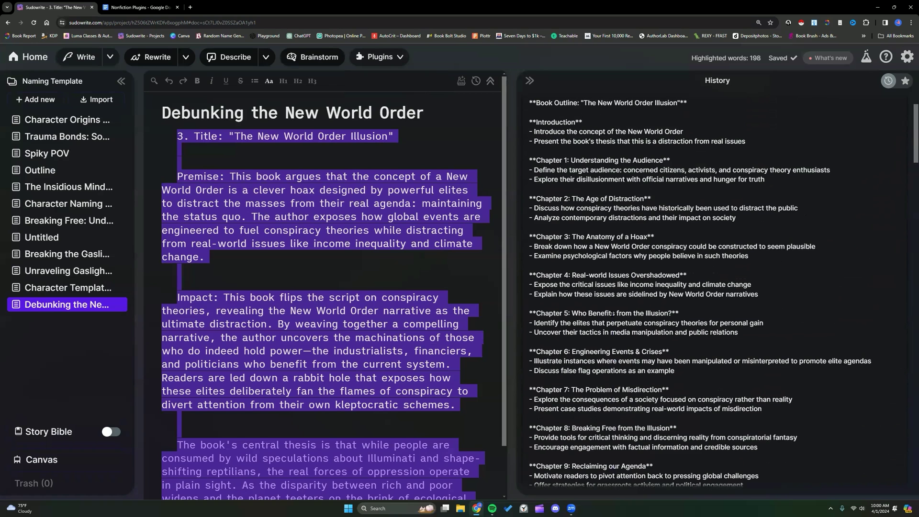
scroll(612, 313, down, 3)
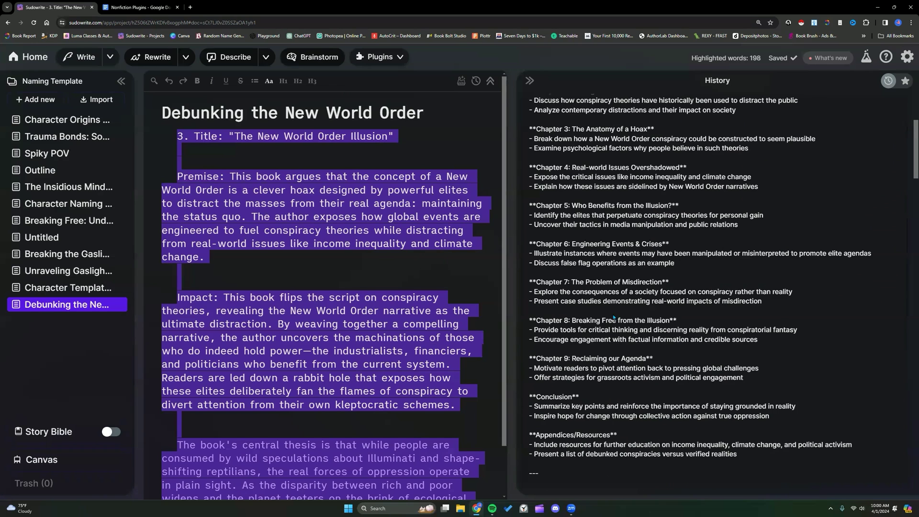
scroll(613, 314, down, 10)
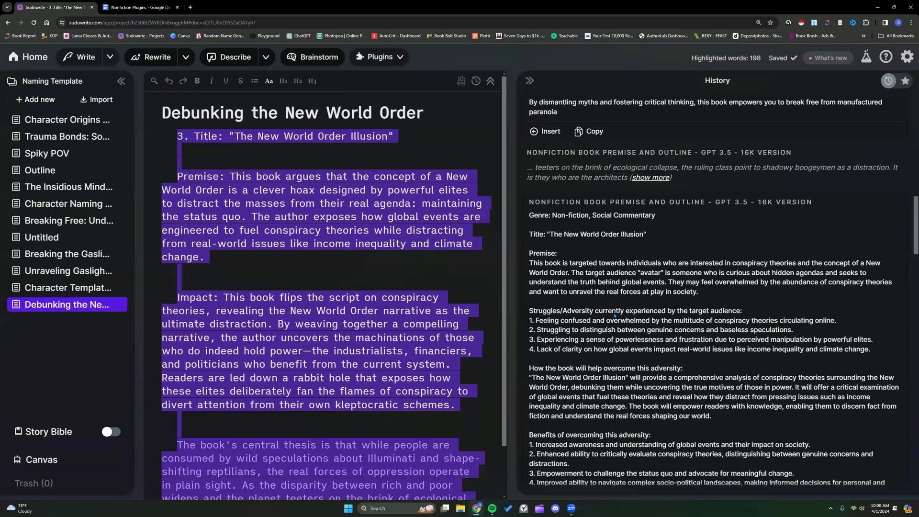
scroll(615, 315, down, 7)
scroll(614, 315, down, 6)
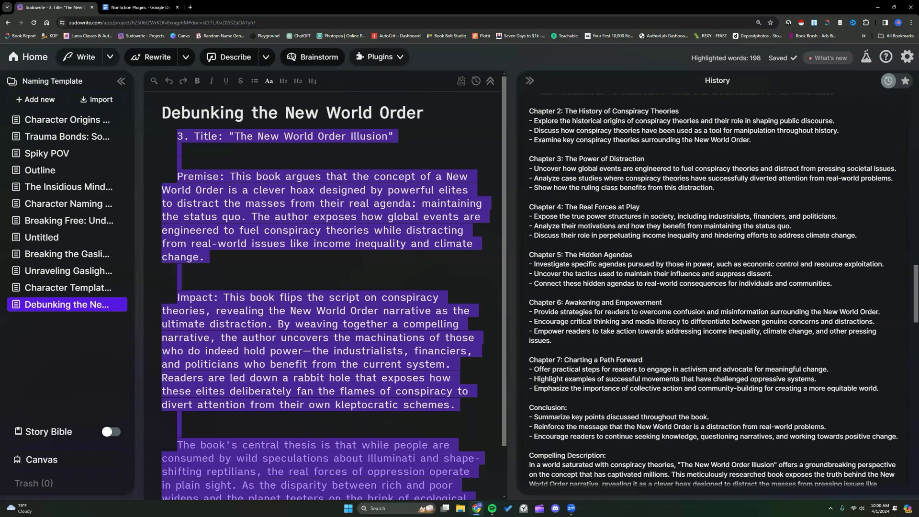
scroll(613, 312, down, 3)
scroll(617, 314, up, 10)
scroll(631, 318, down, 10)
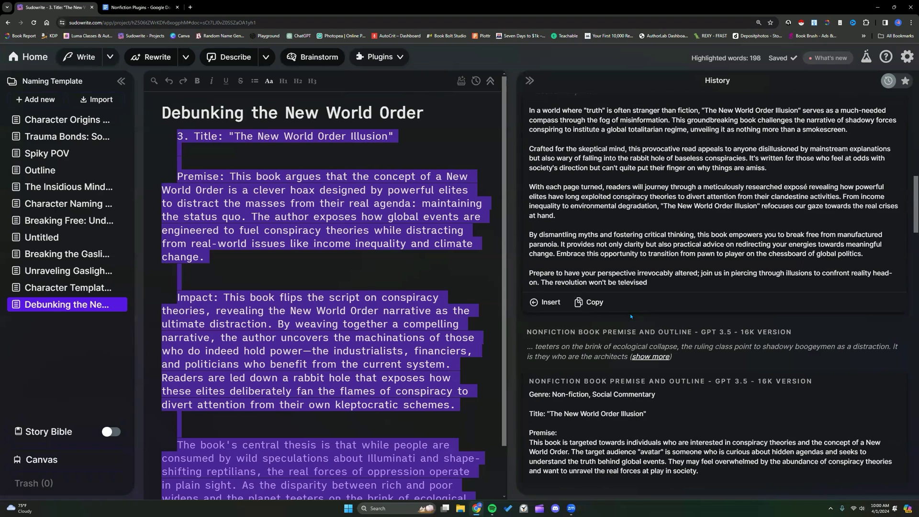
scroll(630, 314, up, 3)
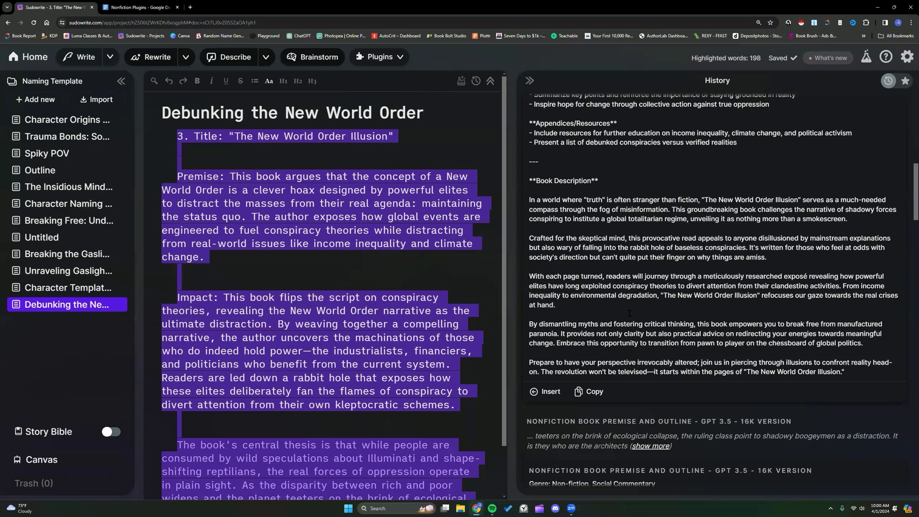
scroll(630, 312, up, 1)
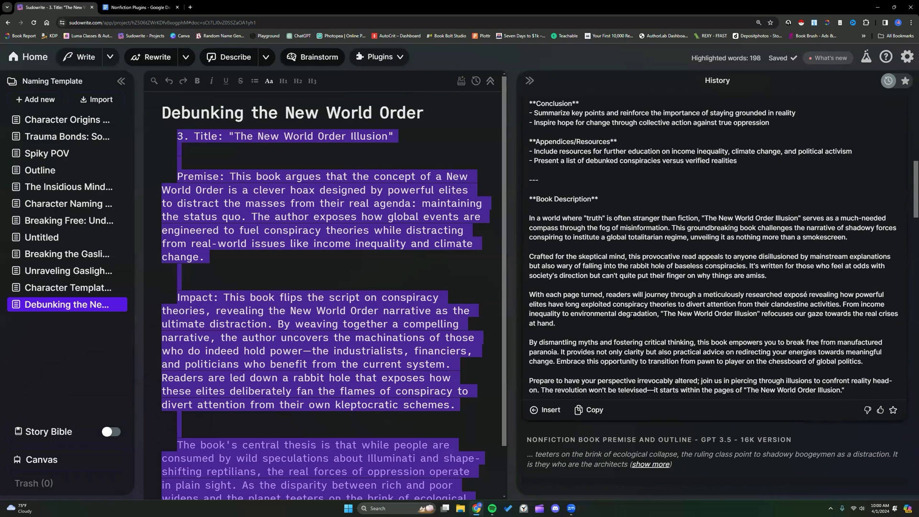
scroll(631, 316, down, 5)
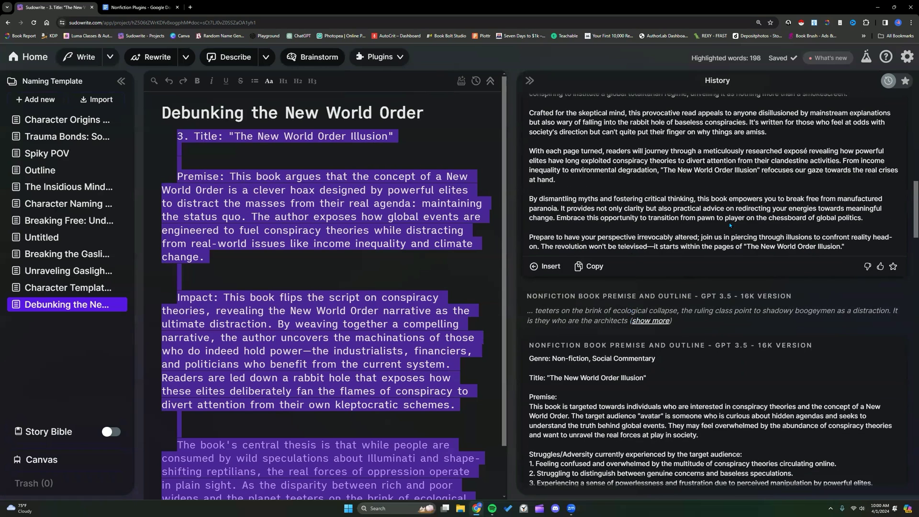
scroll(729, 224, up, 10)
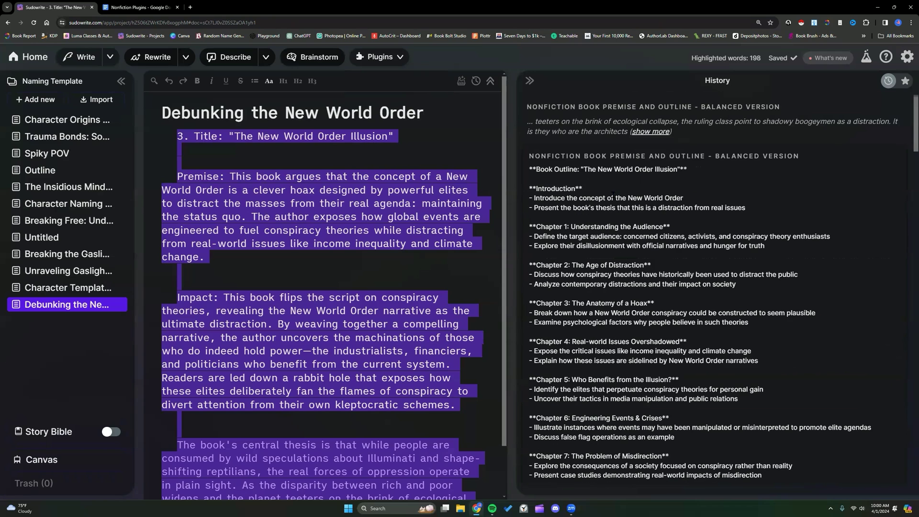
- Rerun the Premise and Outline Balanced Version plugin and clear the selection in its History entry
click(402, 59)
scroll(398, 168, down, 10)
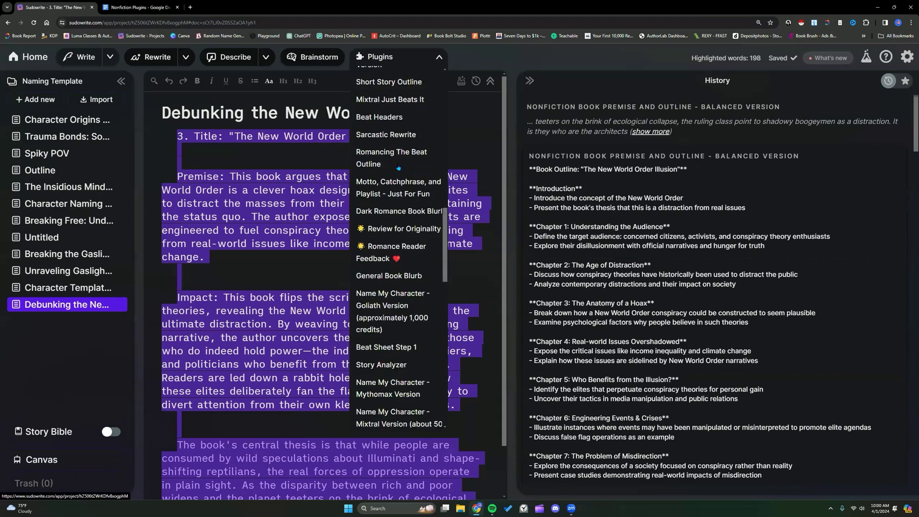
scroll(399, 168, down, 5)
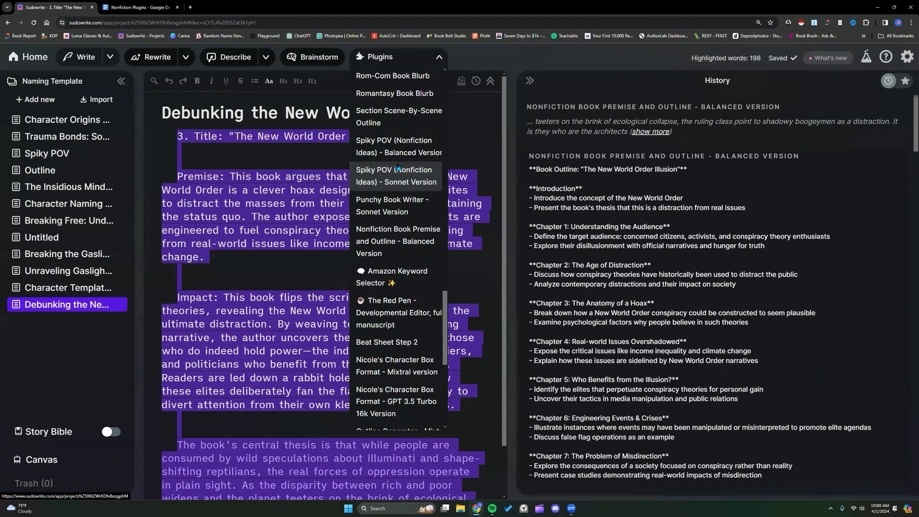
click(394, 243)
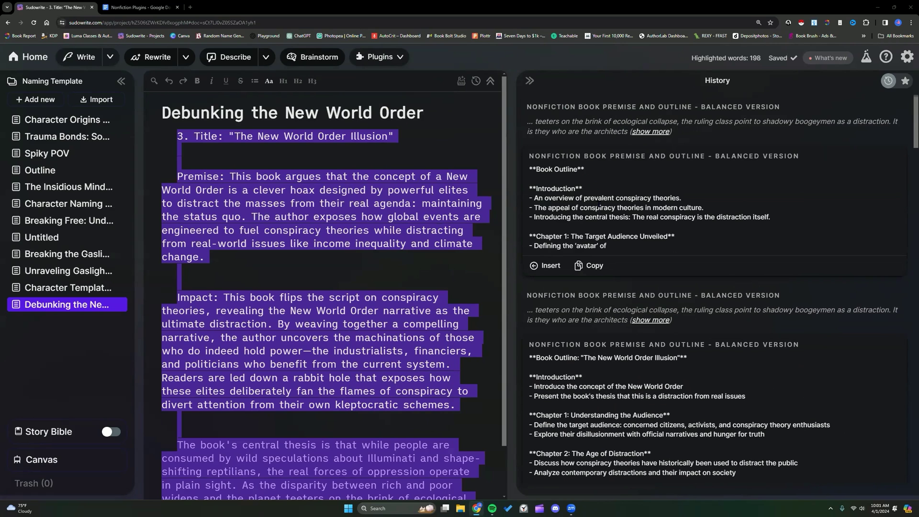
scroll(599, 206, down, 10)
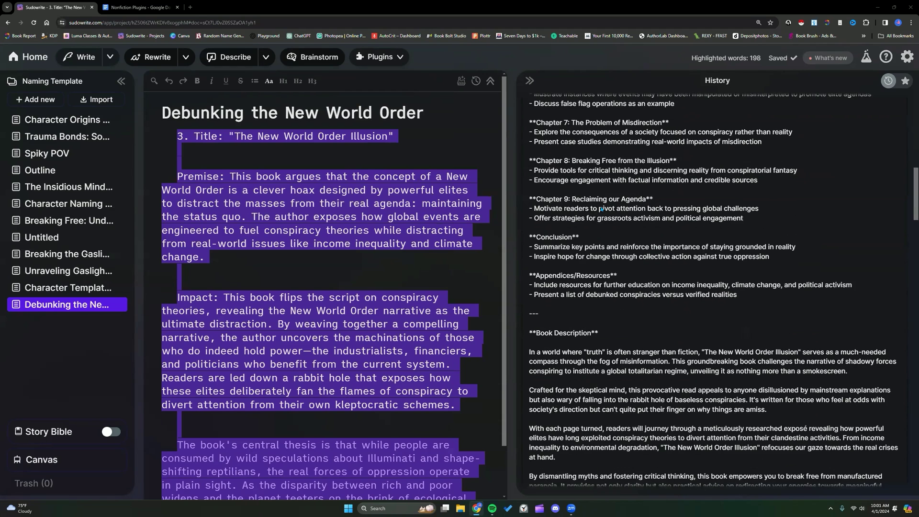
scroll(601, 208, down, 10)
scroll(531, 154, down, 1)
drag(529, 154, 655, 419)
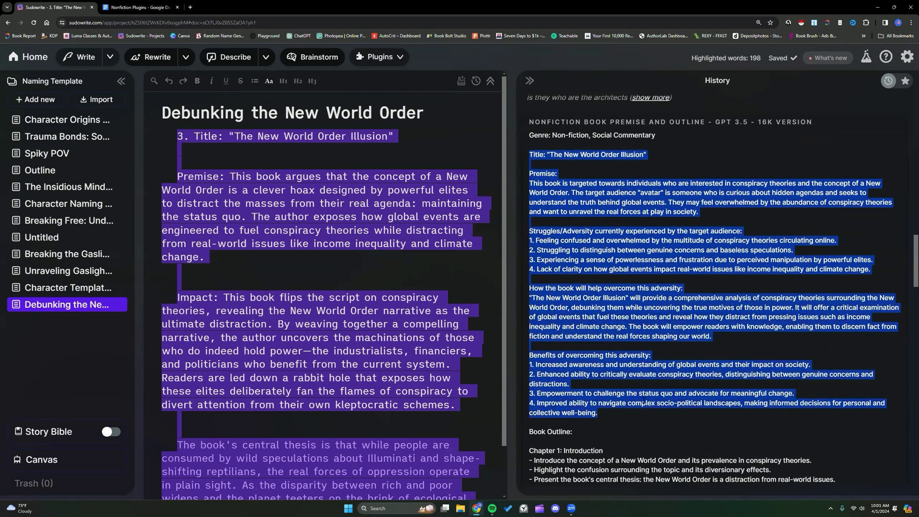
click(740, 338)
- Read through the new result's seven chapters, conclusion and Book Description for 'The New World Order Illusion'
scroll(740, 338, up, 3)
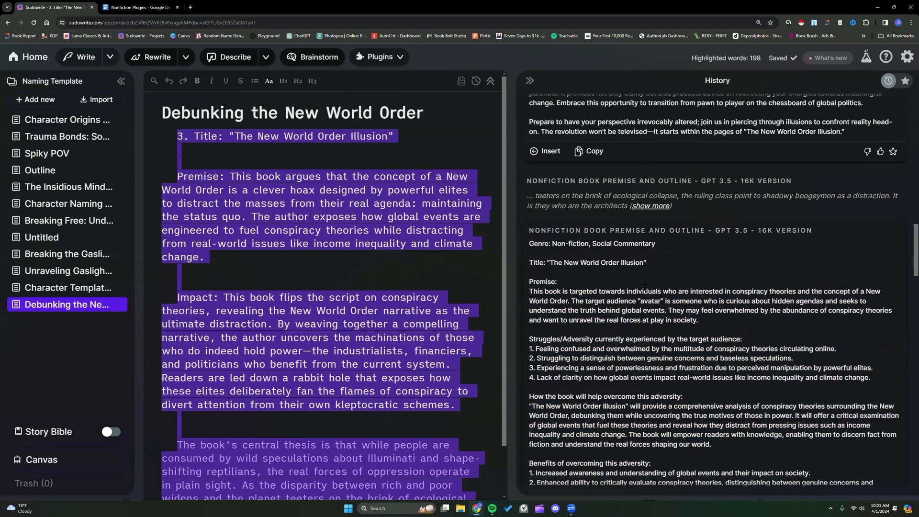
scroll(714, 268, up, 7)
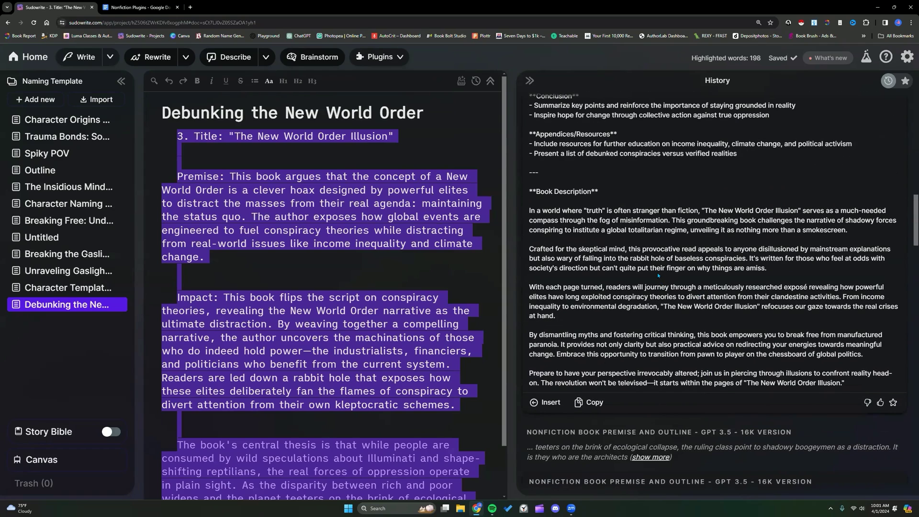
scroll(657, 272, up, 10)
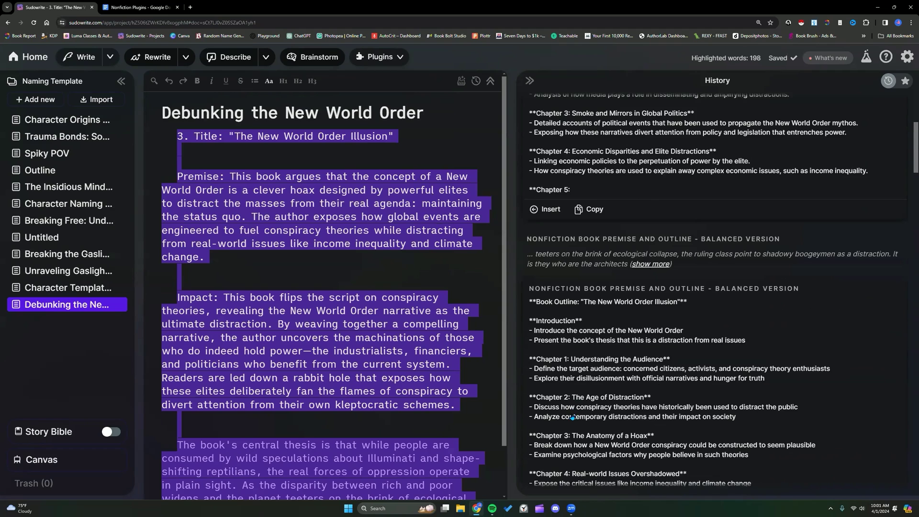
scroll(650, 268, up, 4)
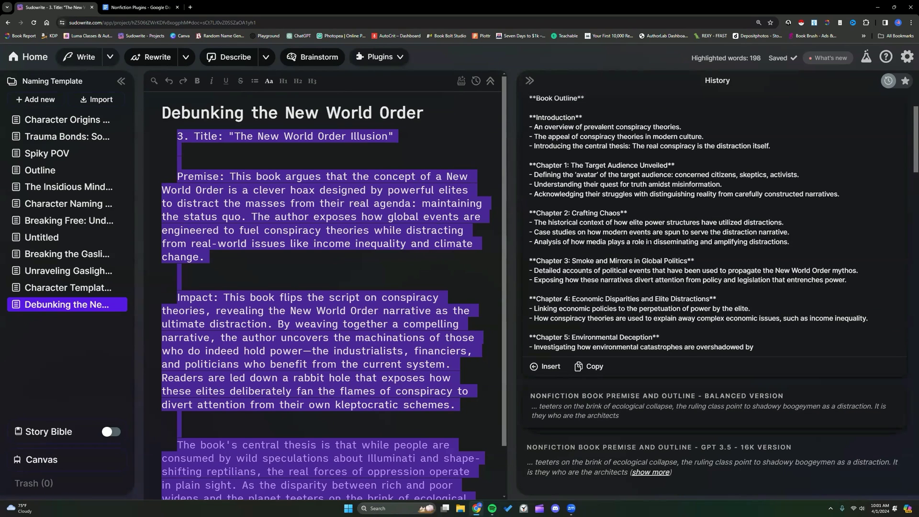
scroll(649, 242, up, 1)
scroll(648, 242, up, 1)
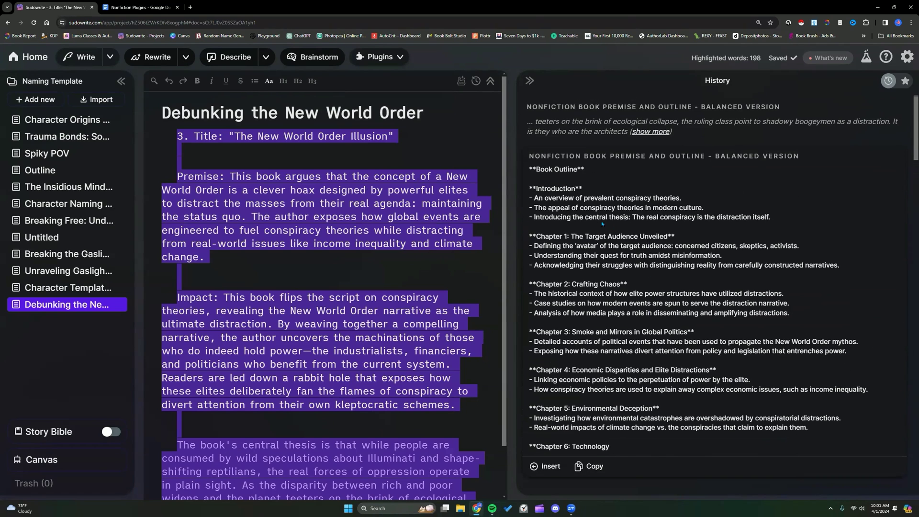
scroll(626, 267, down, 2)
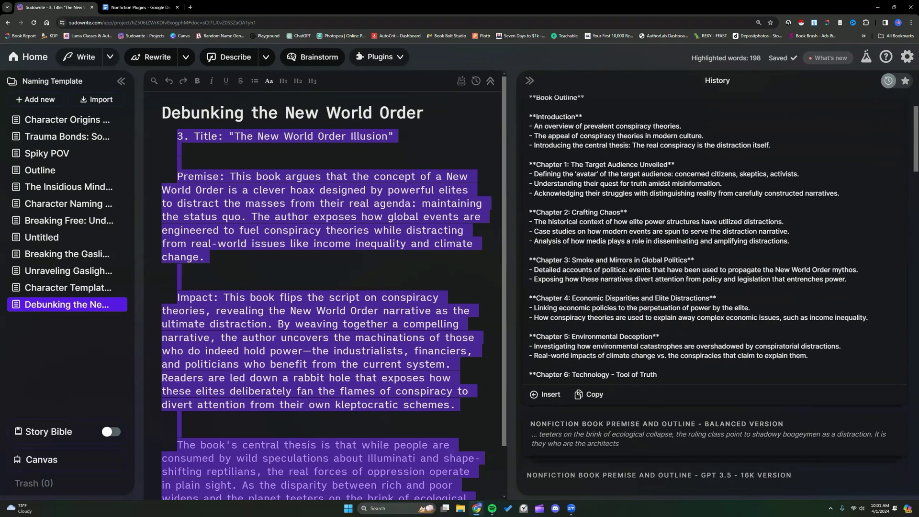
scroll(630, 260, down, 3)
scroll(630, 264, down, 2)
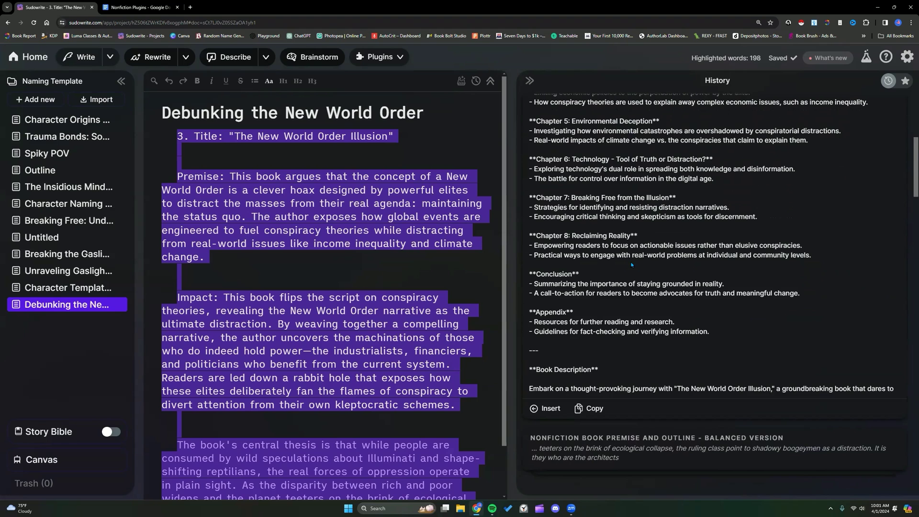
scroll(631, 265, down, 3)
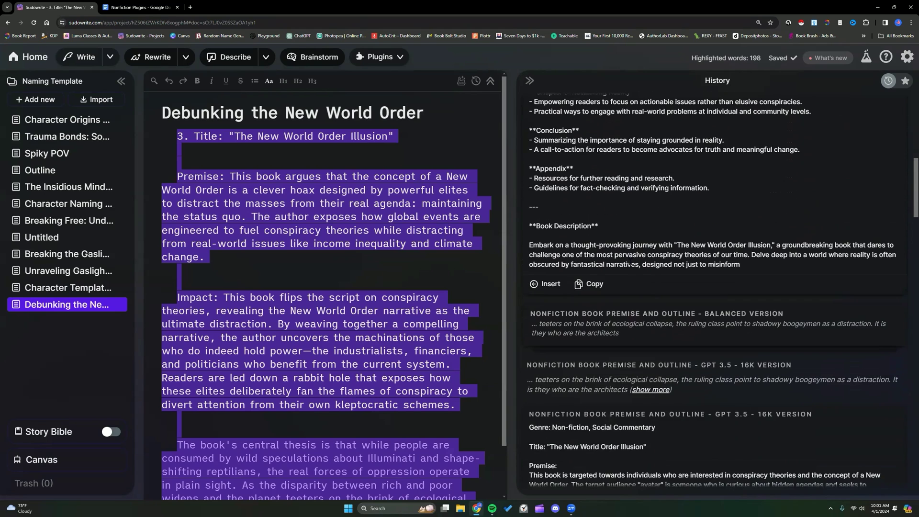
scroll(632, 265, down, 1)
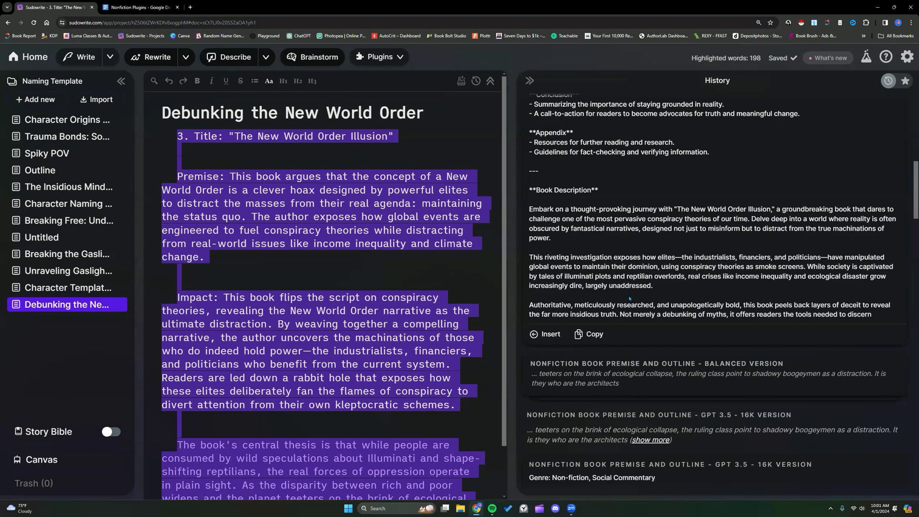
scroll(628, 295, down, 10)
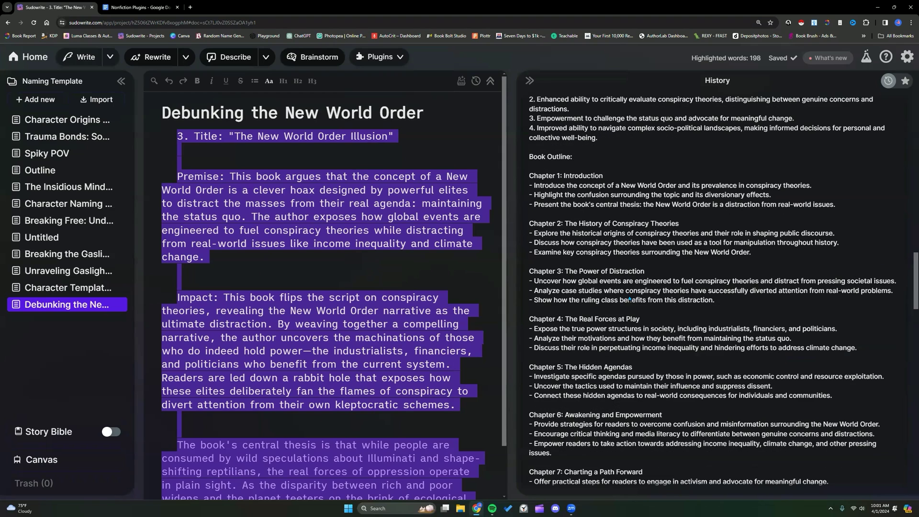
scroll(629, 298, up, 7)
scroll(626, 288, down, 10)
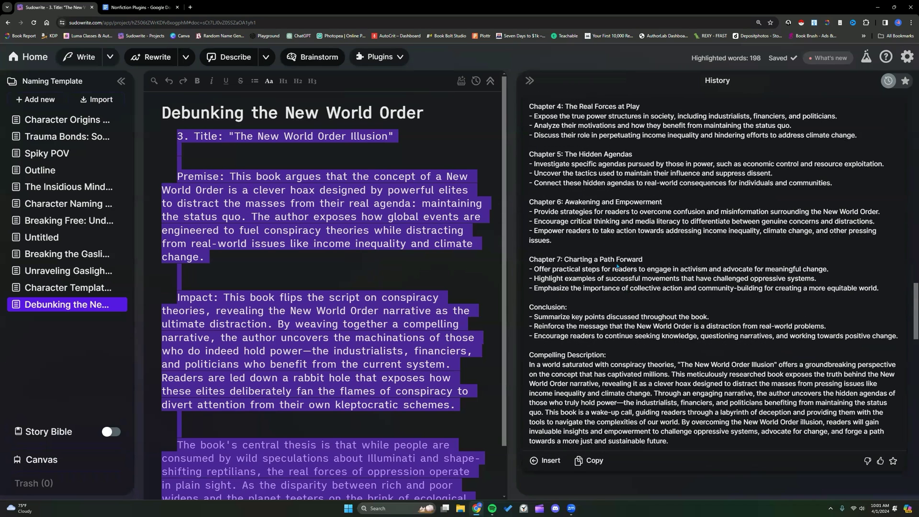
scroll(595, 242, down, 5)
- Paste the generated book outline after the last paragraph of the document
click(342, 408)
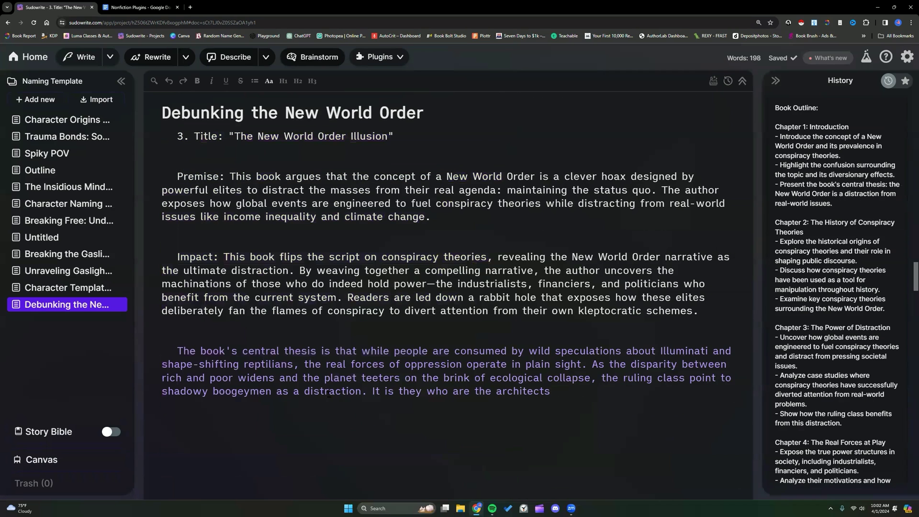
right_click(231, 419)
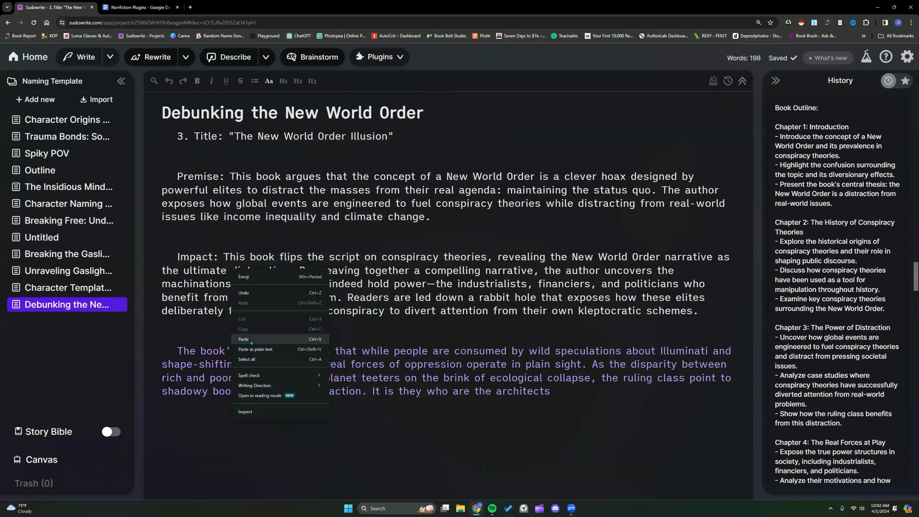
click(250, 340)
scroll(499, 340, down, 6)
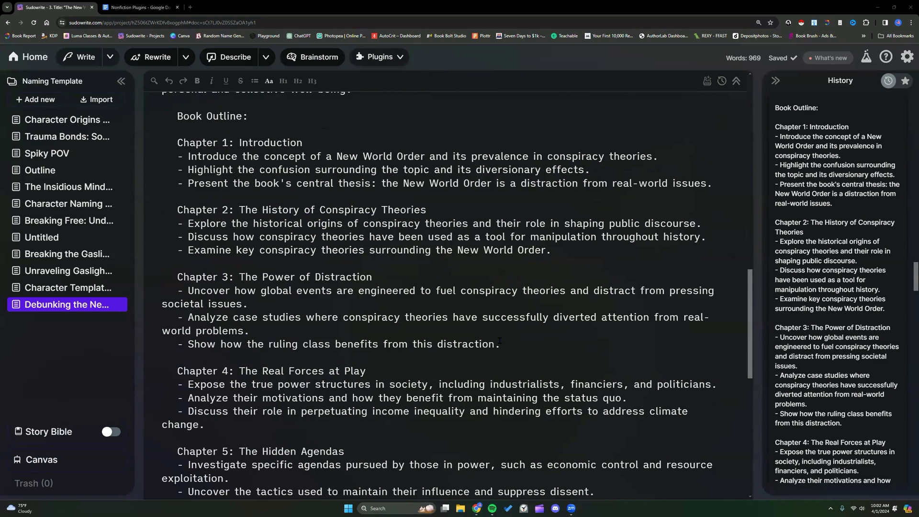
scroll(499, 340, up, 2)
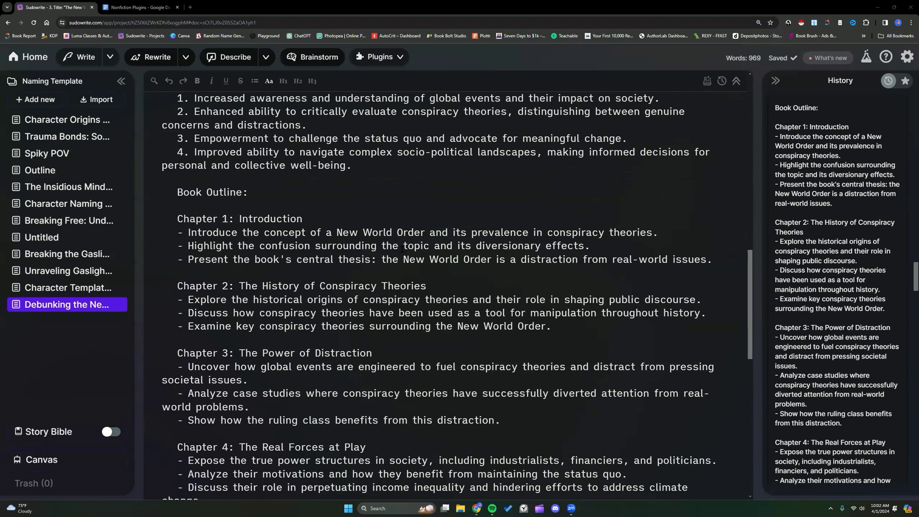
scroll(249, 249, up, 1)
scroll(249, 249, down, 2)
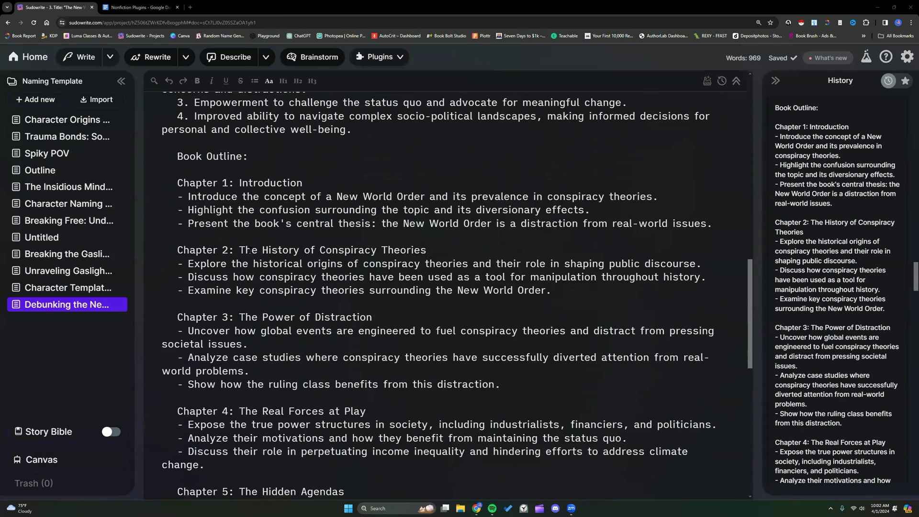
- Select the Chapter 1 outline lines, then switch to the Nonfiction Plugins document
drag(178, 182, 722, 224)
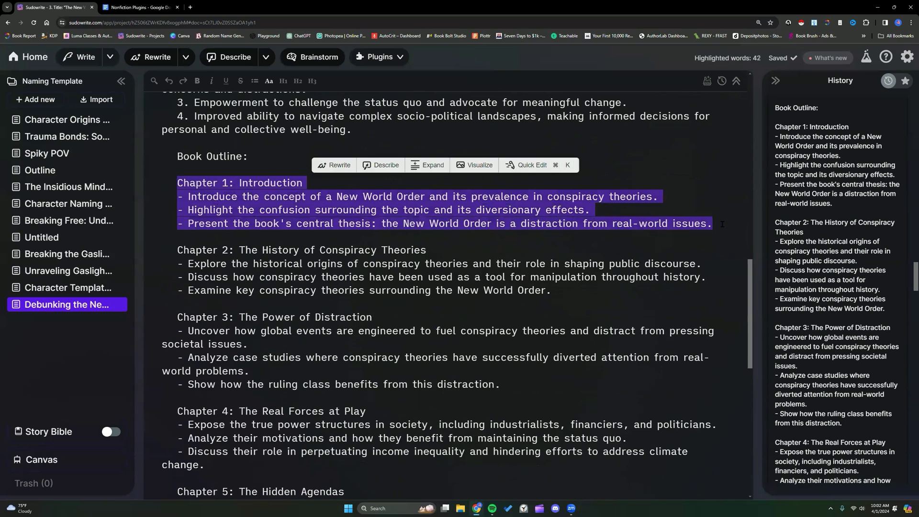
click(400, 57)
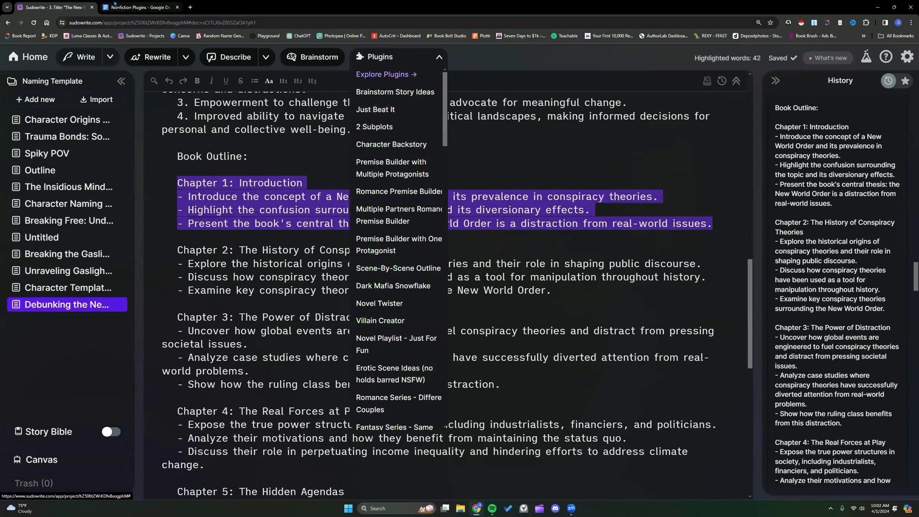
click(137, 7)
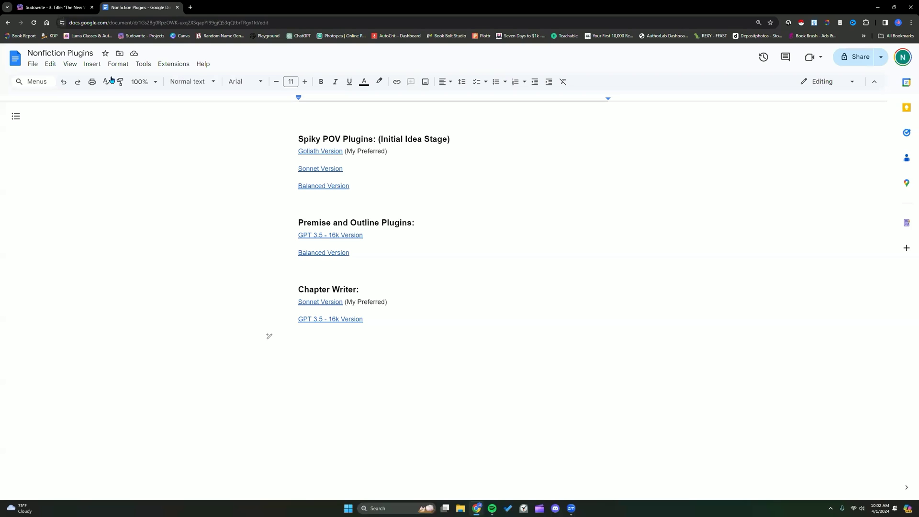
- Back in Sudowrite, run Punchy Book Writer - Sonnet Version on the Chapter 1 outline
click(53, 7)
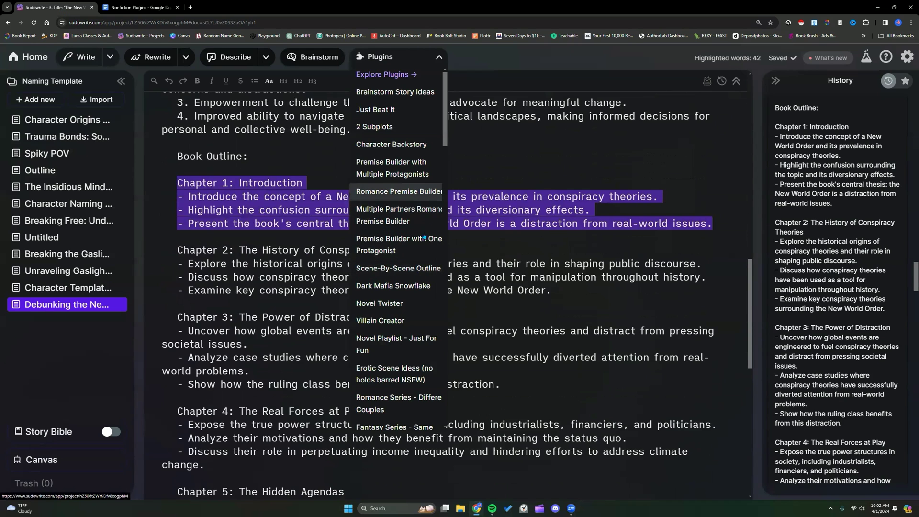
scroll(395, 230, down, 3)
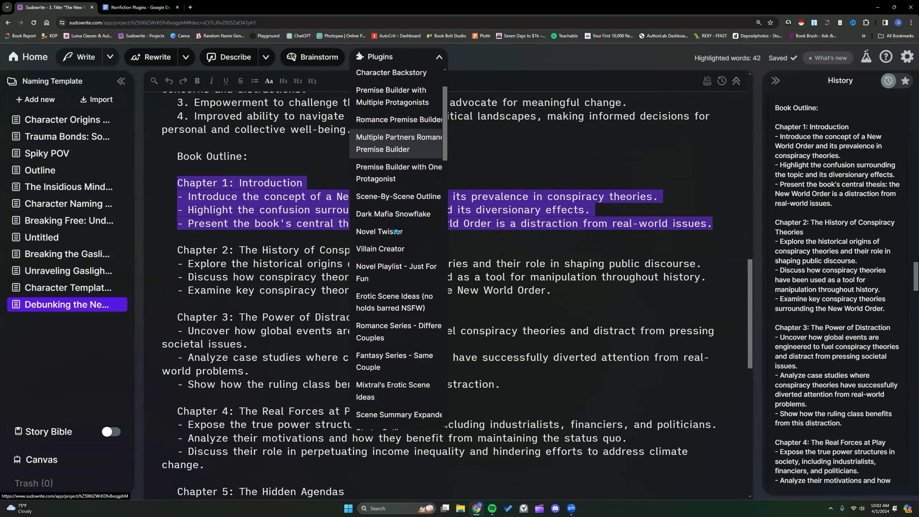
scroll(396, 230, down, 5)
scroll(395, 230, down, 5)
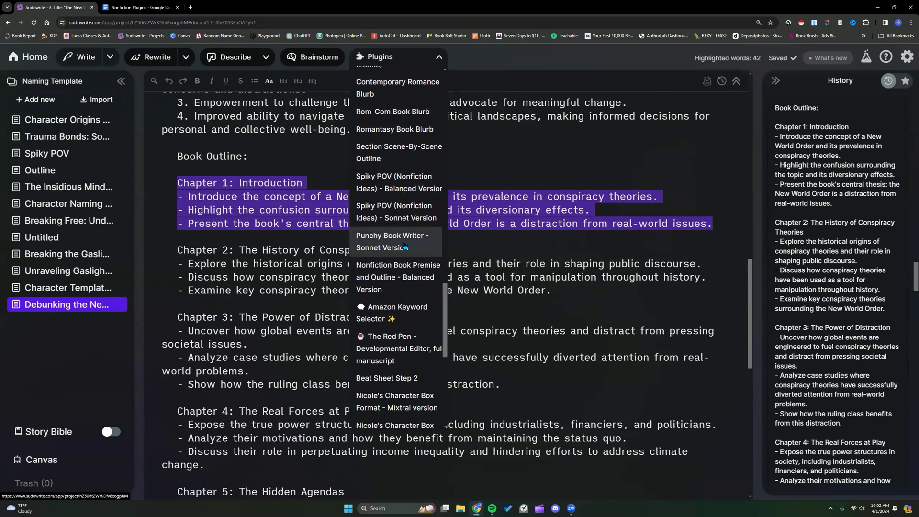
click(405, 246)
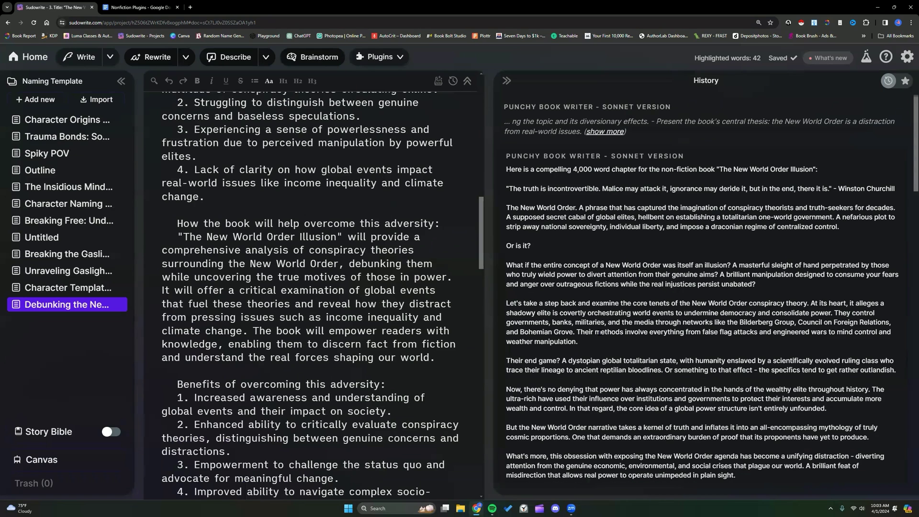
- Follow the streaming chapter in History until it ends with 'Let that be the new world truth that liberates us all.'
scroll(599, 332, down, 2)
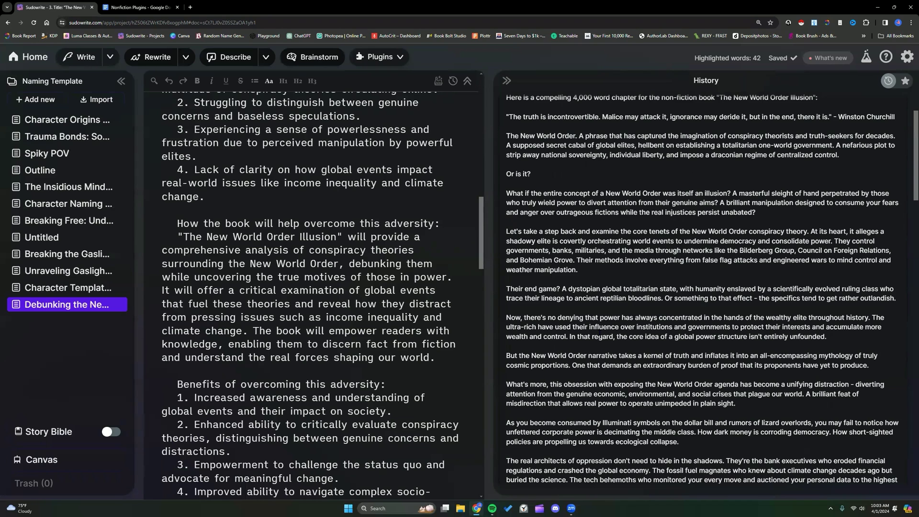
scroll(599, 333, up, 2)
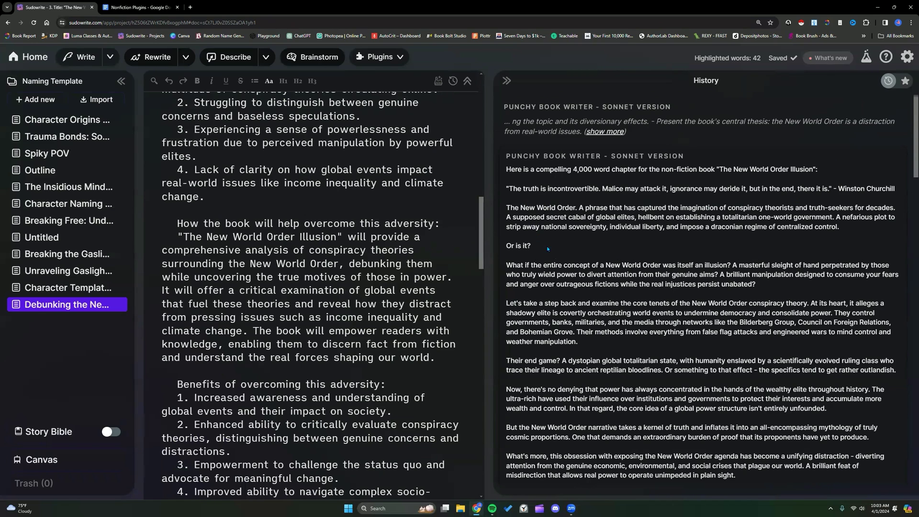
scroll(581, 323, down, 3)
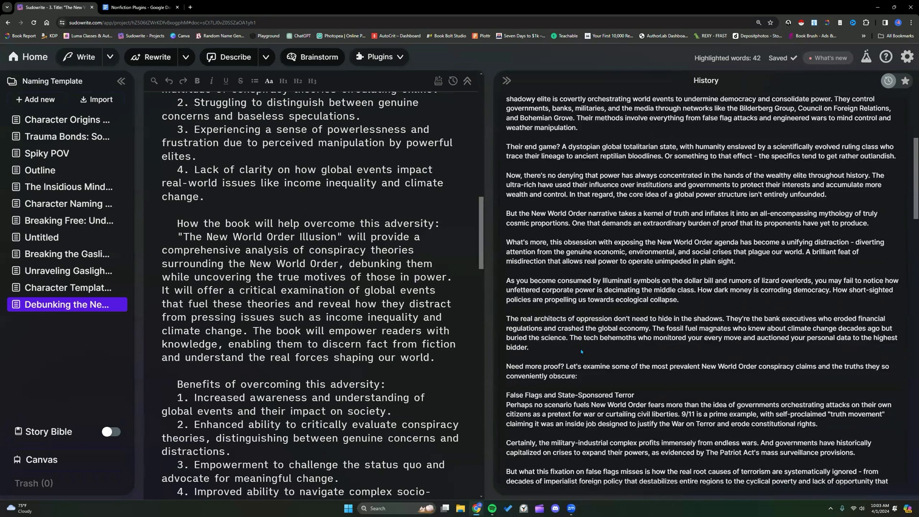
scroll(581, 352, down, 4)
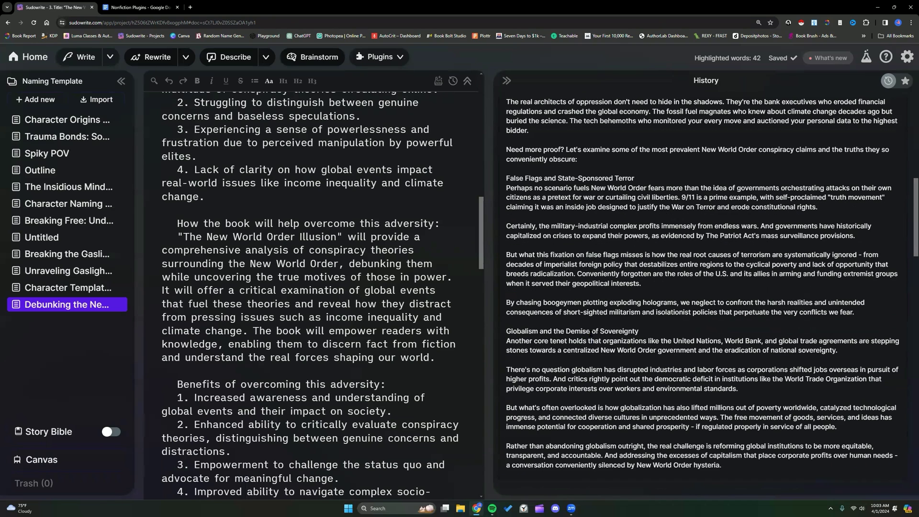
scroll(592, 337, down, 2)
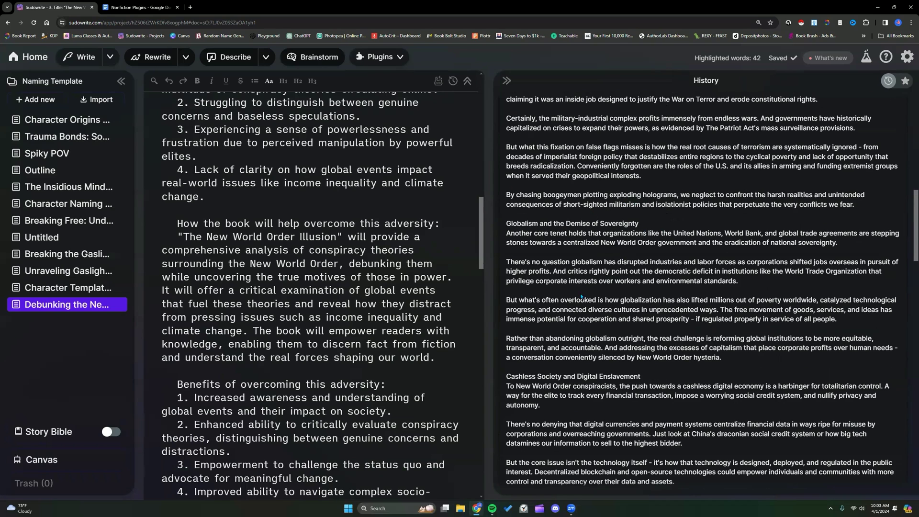
scroll(563, 329, down, 4)
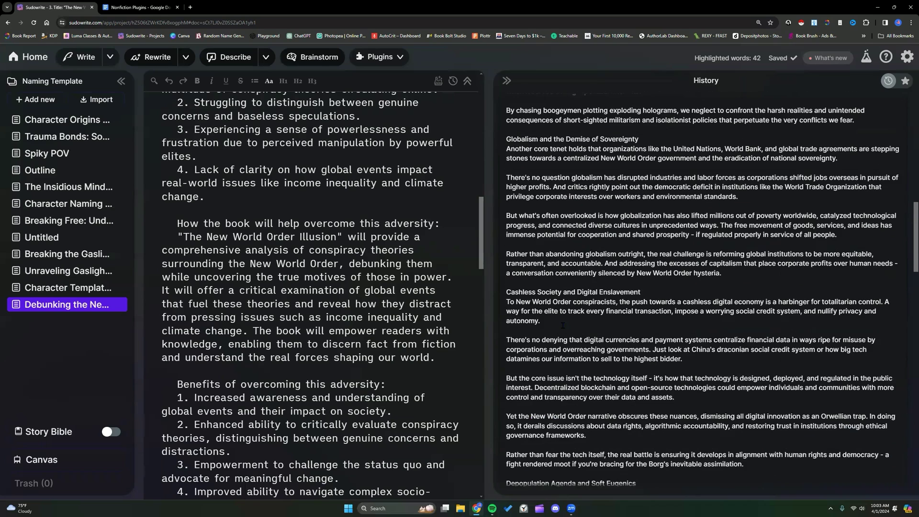
scroll(563, 321, down, 3)
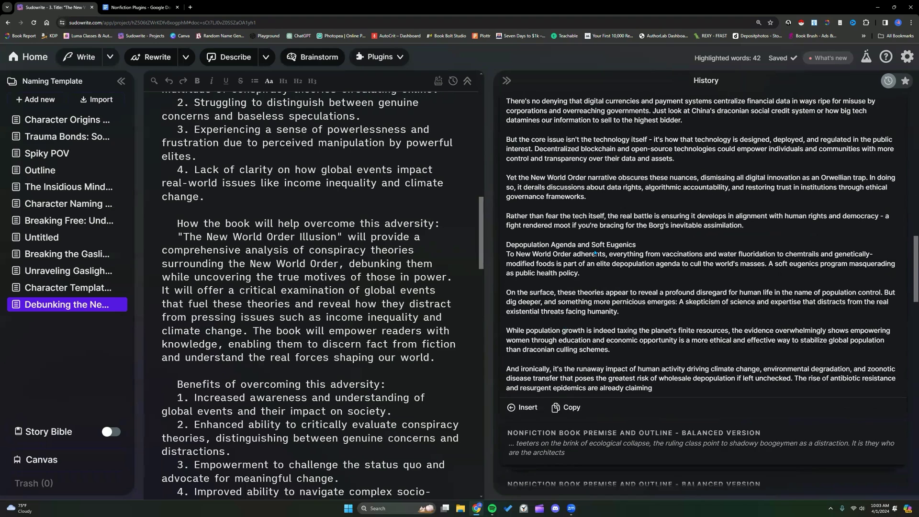
scroll(595, 254, down, 1)
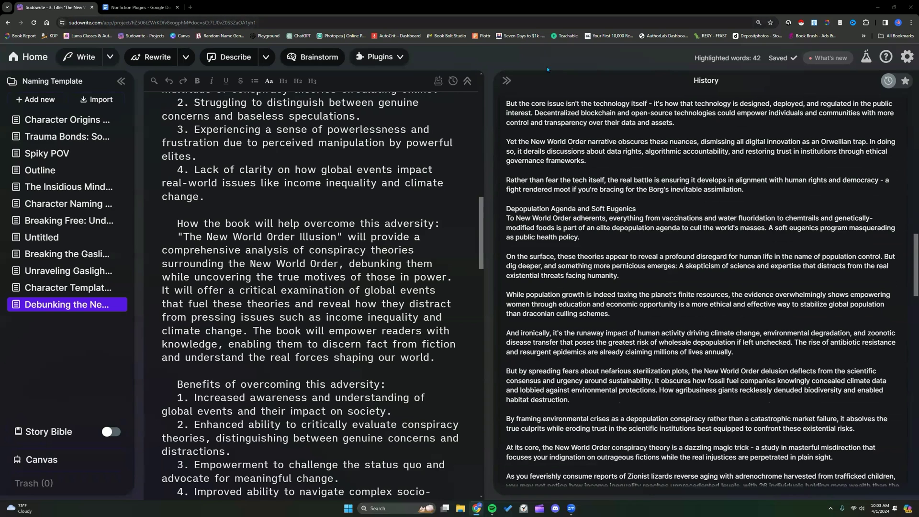
scroll(594, 284, down, 3)
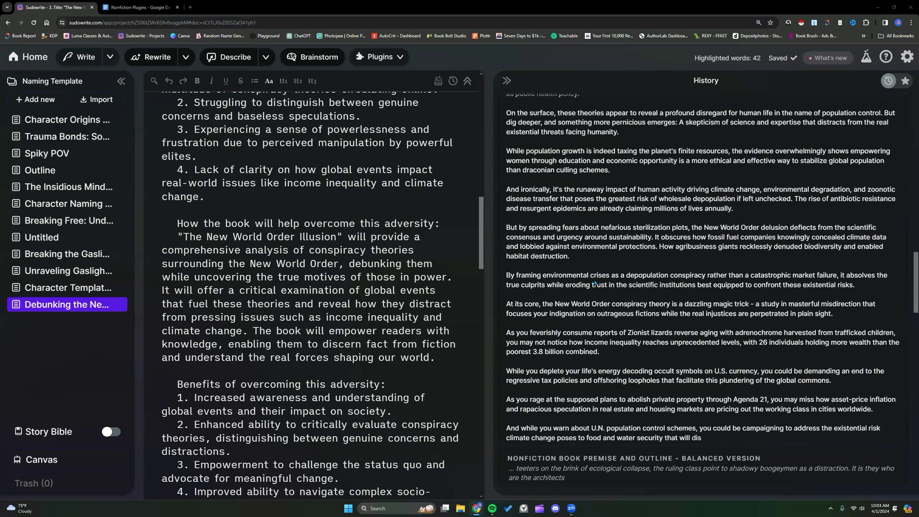
scroll(594, 284, down, 2)
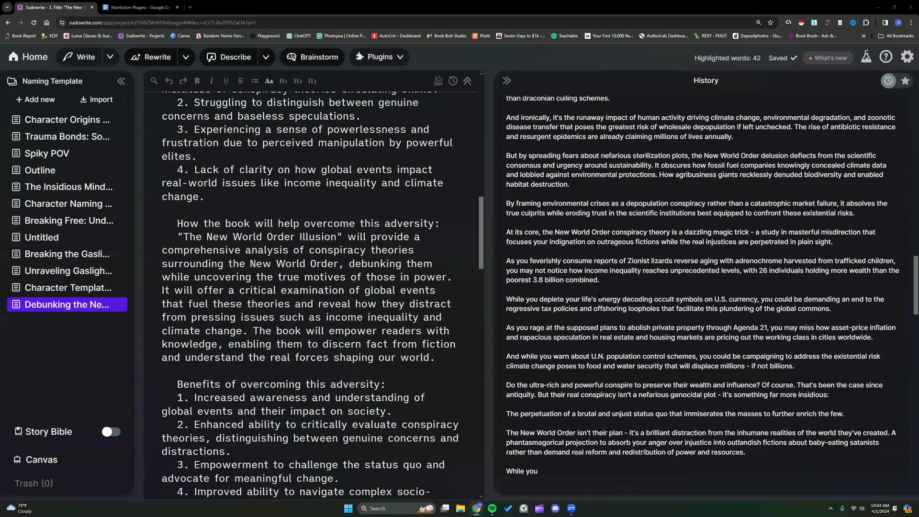
scroll(599, 295, down, 2)
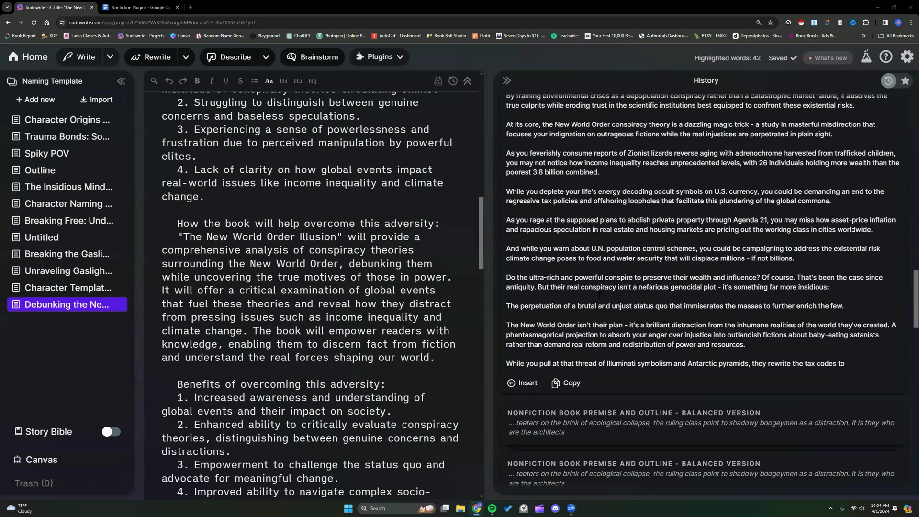
scroll(599, 296, down, 3)
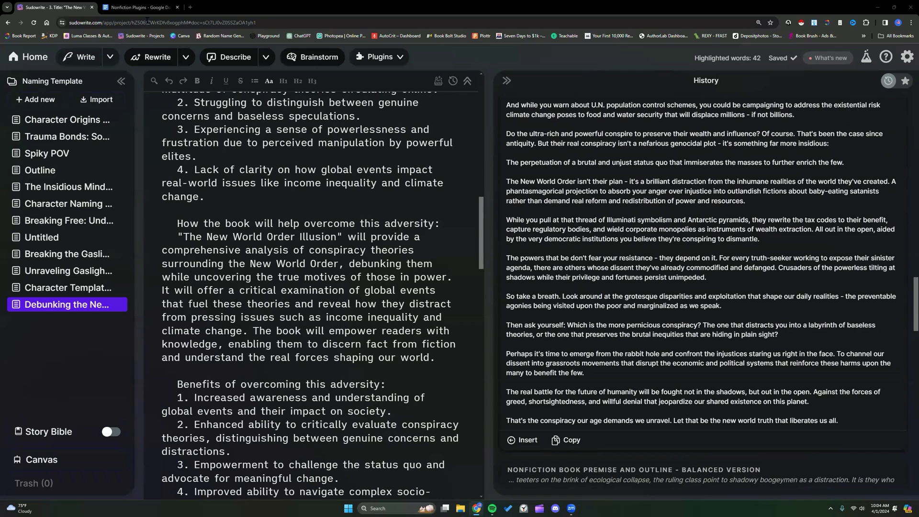
click(138, 7)
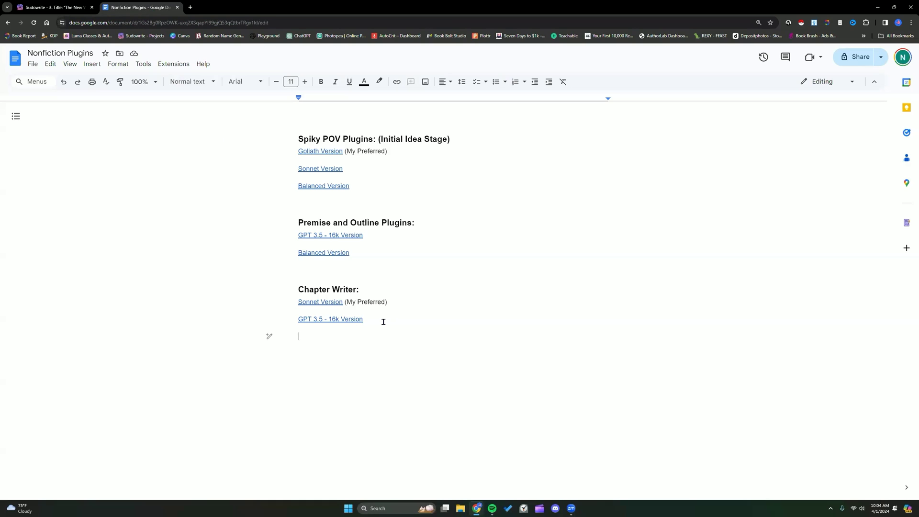
click(55, 8)
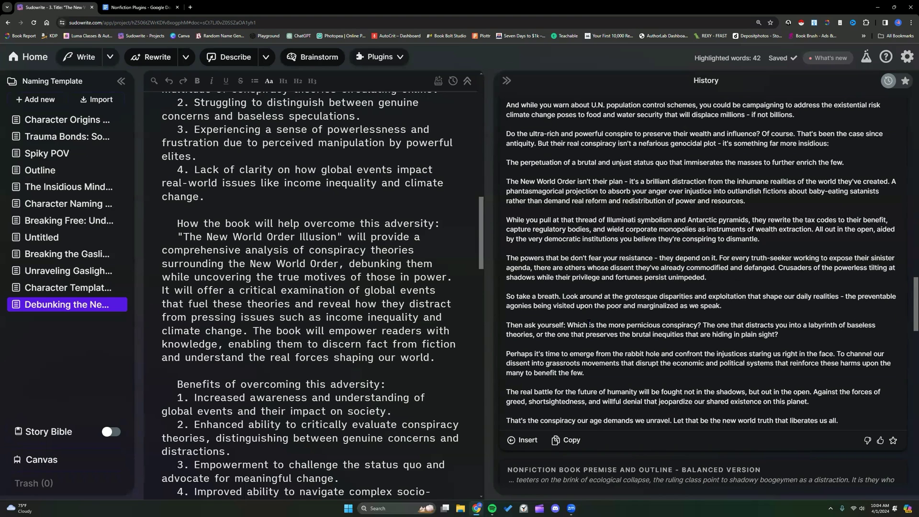
click(572, 441)
scroll(596, 257, up, 10)
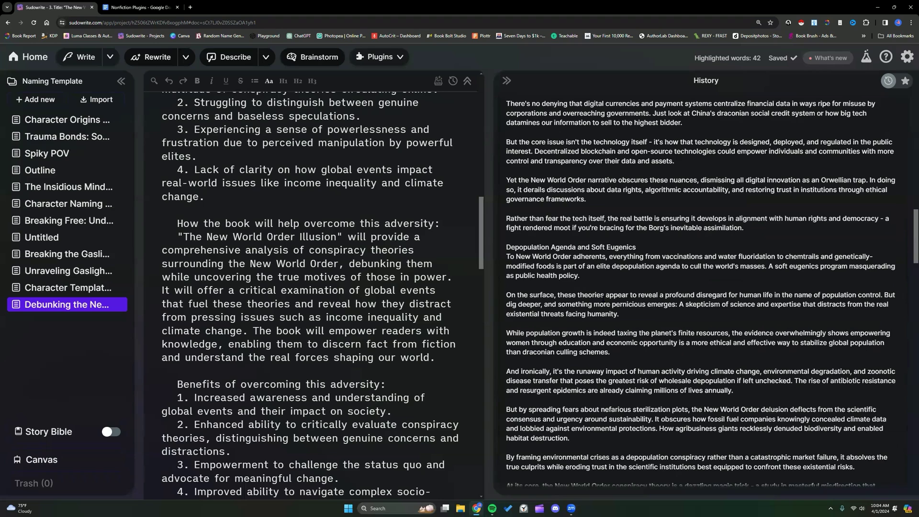
scroll(602, 295, up, 5)
scroll(603, 302, up, 3)
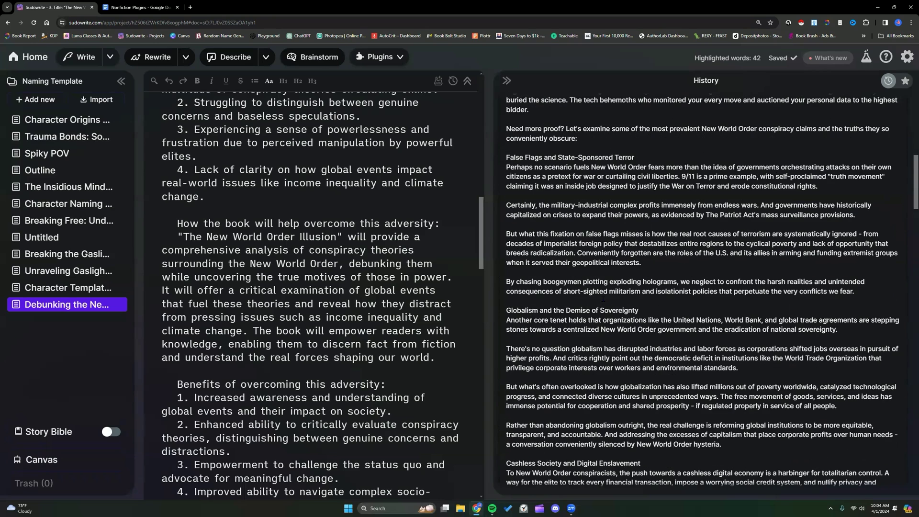
scroll(603, 301, up, 1)
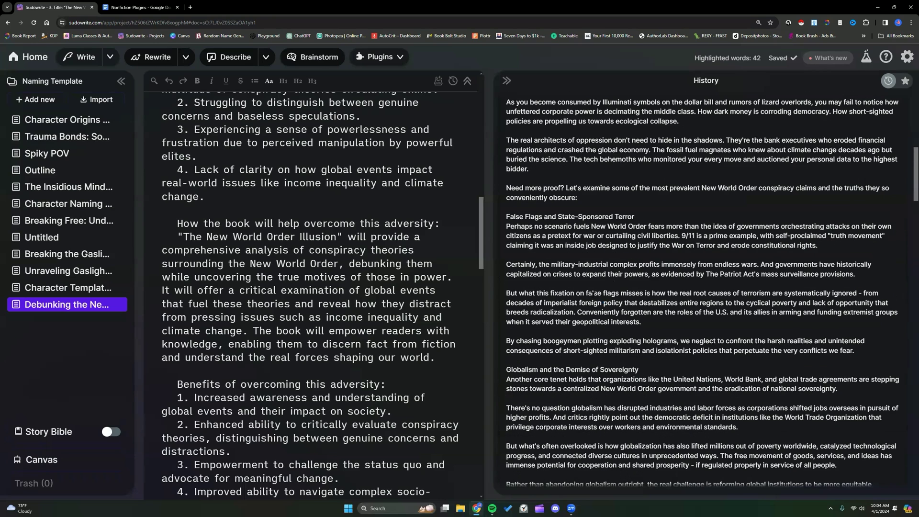
scroll(593, 300, up, 2)
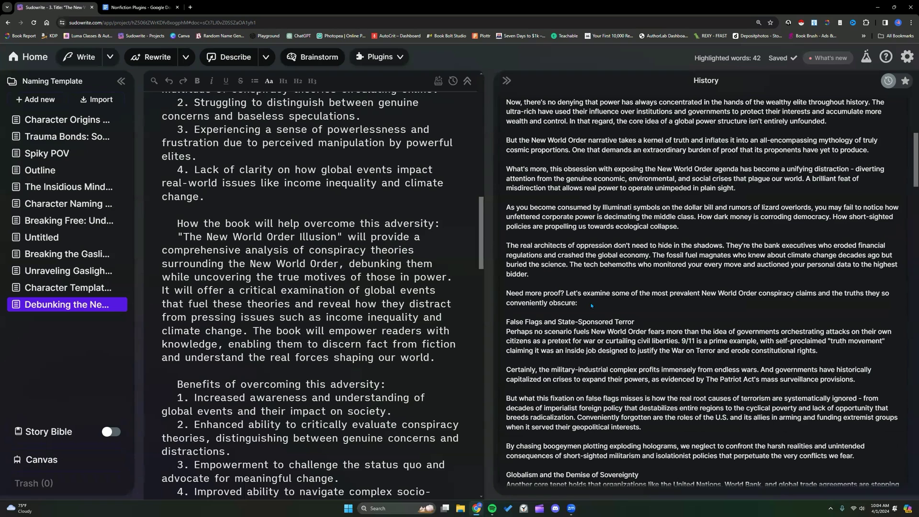
scroll(594, 304, up, 3)
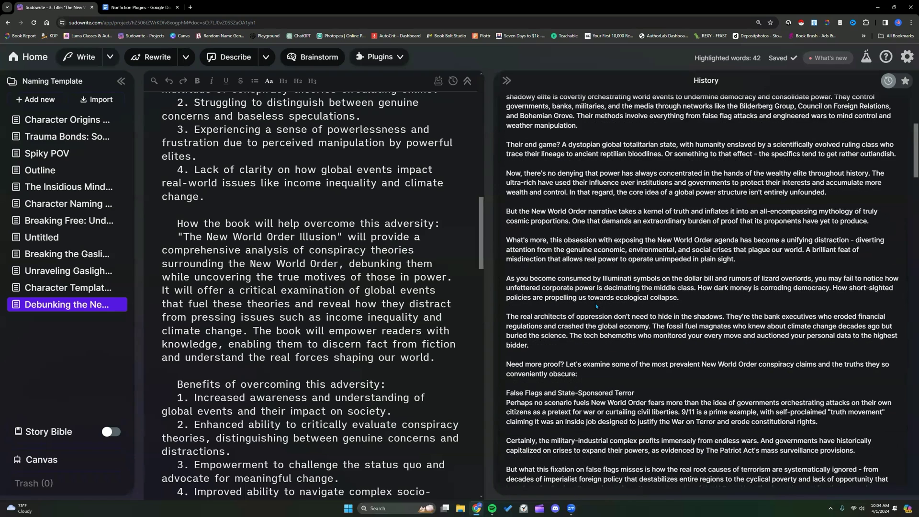
scroll(595, 303, down, 3)
scroll(594, 303, down, 5)
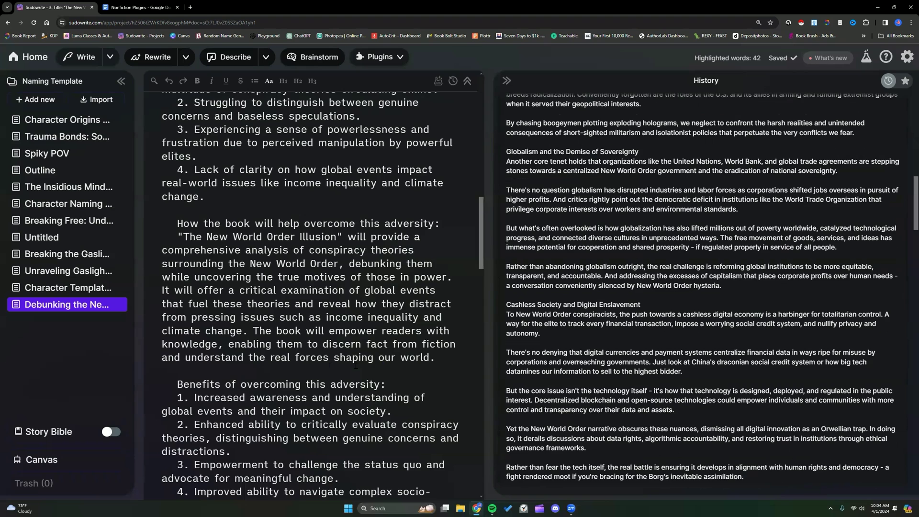
scroll(348, 351, down, 2)
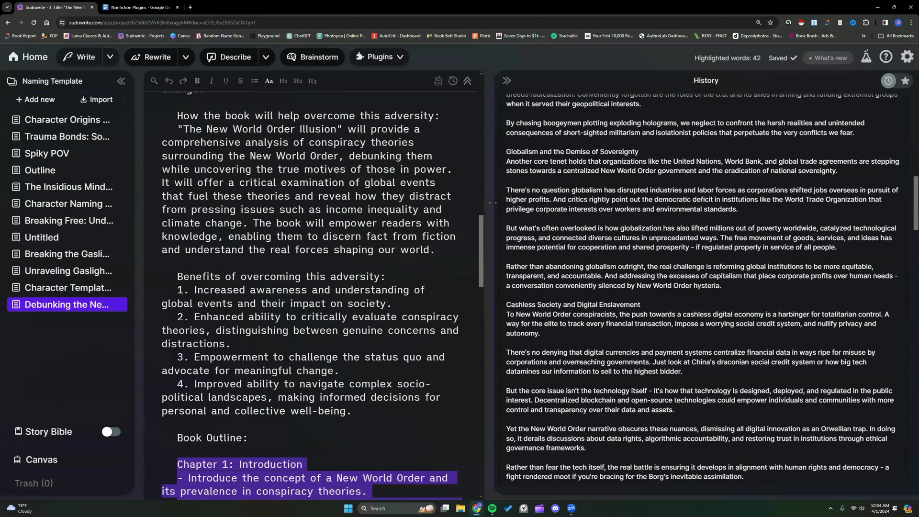
scroll(639, 309, down, 5)
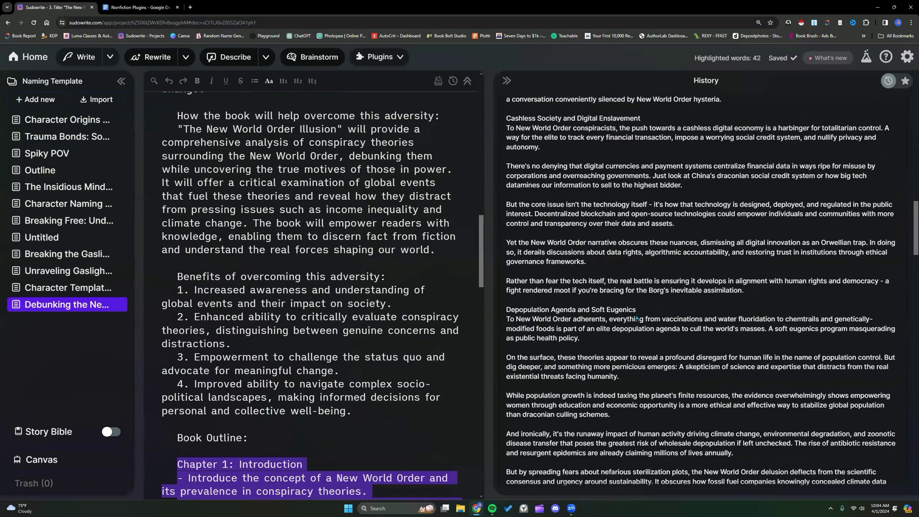
- Widen the writing area beside the History panel and clear the Chapter 1 selection
drag(493, 322, 699, 317)
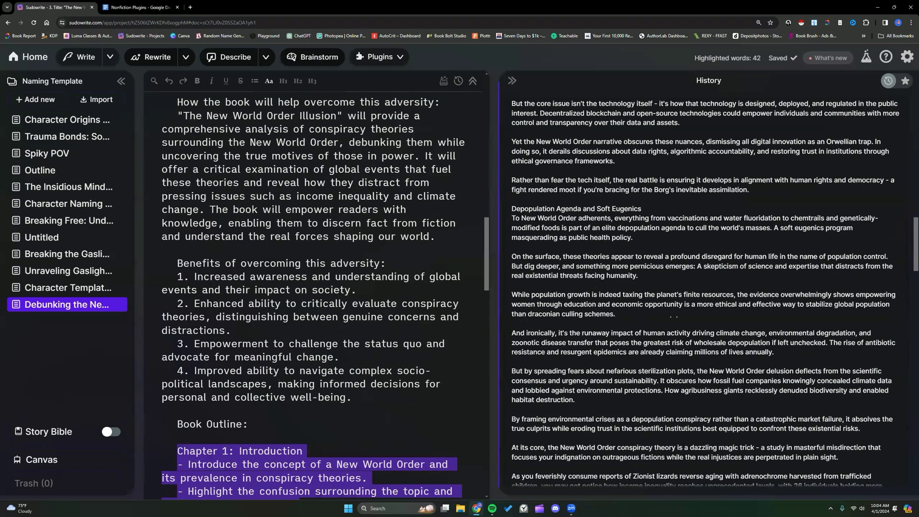
drag(488, 191, 738, 187)
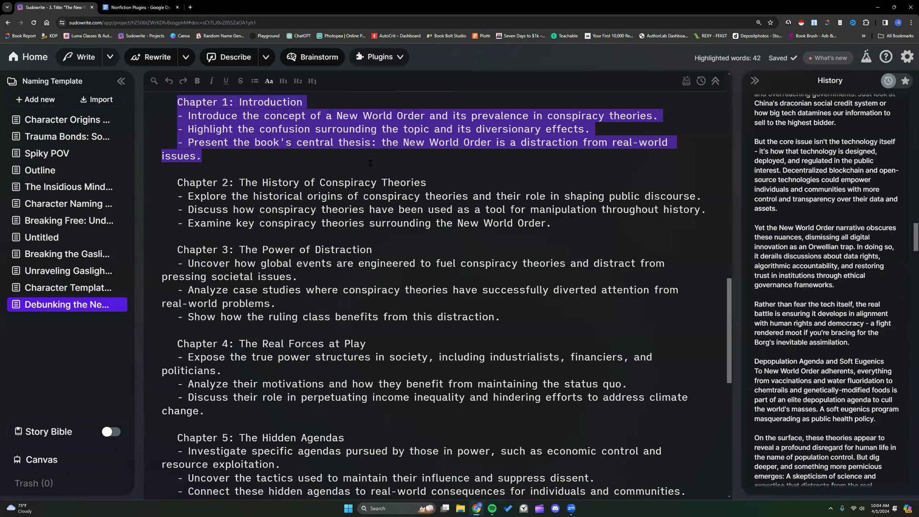
click(370, 161)
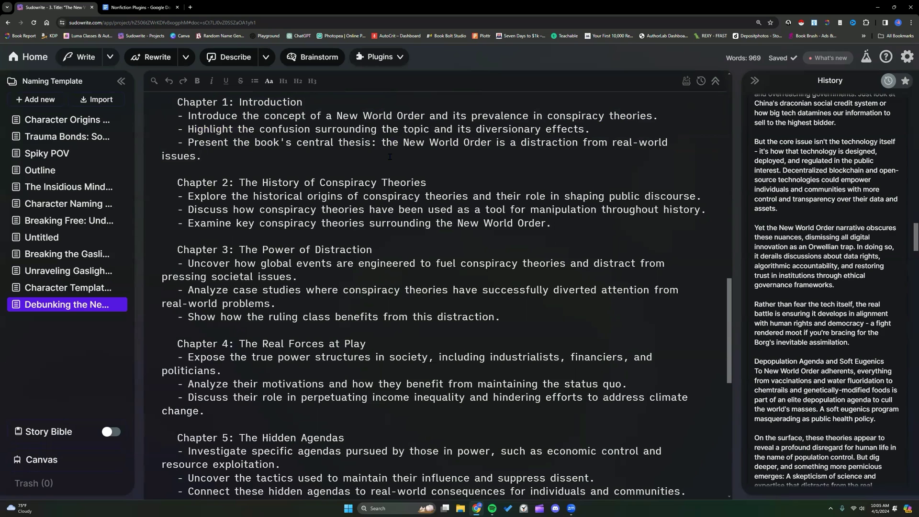
- Review the Chapter 2 outline and scroll toward the end of the History entry
scroll(798, 342, down, 15)
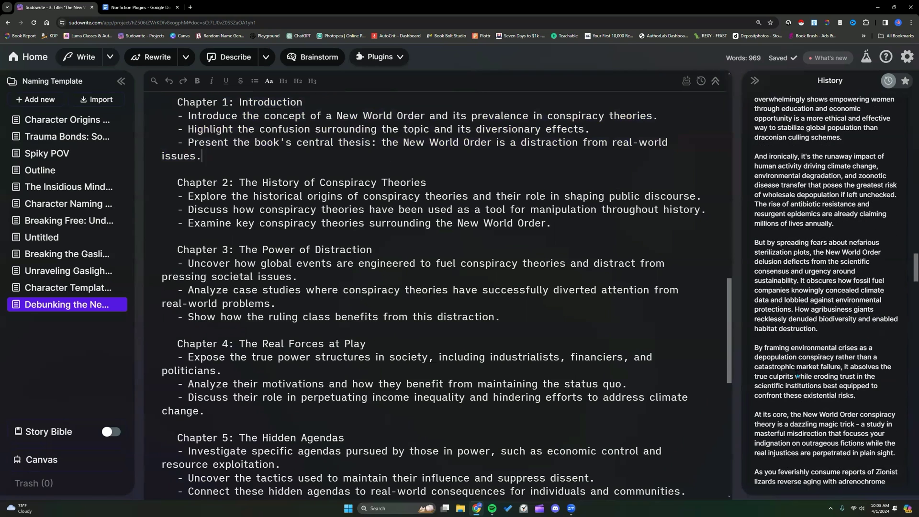
scroll(797, 384, down, 5)
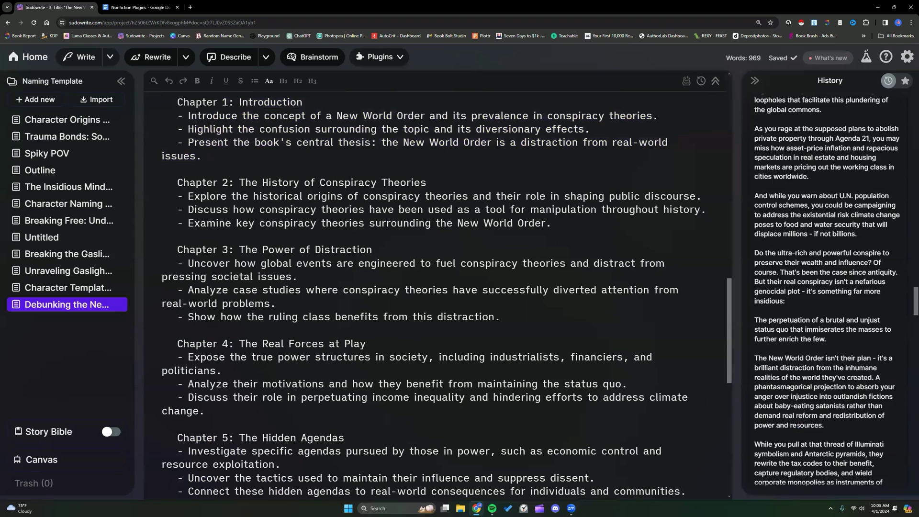
scroll(797, 426, down, 6)
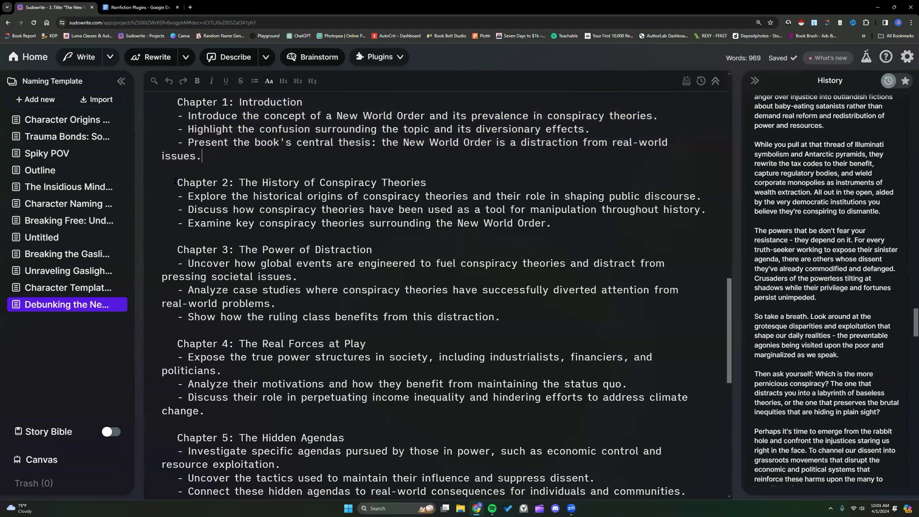
drag(175, 182, 570, 227)
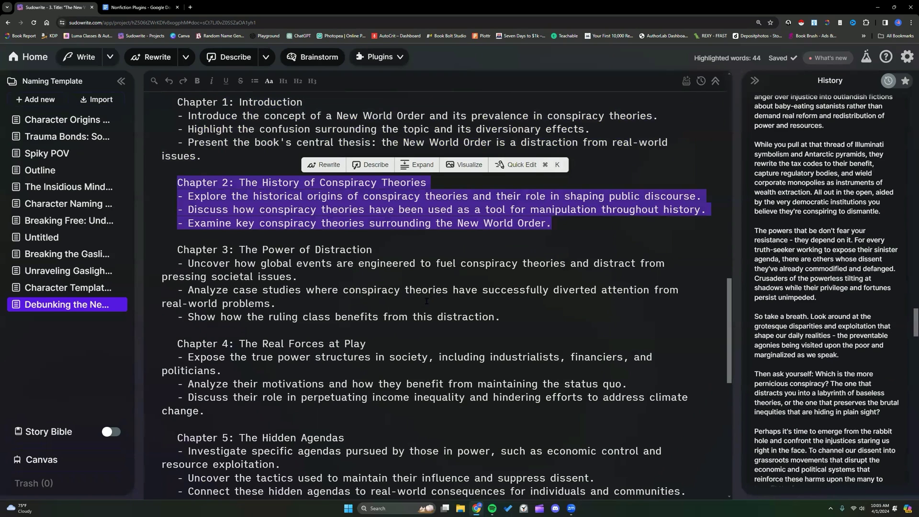
click(531, 320)
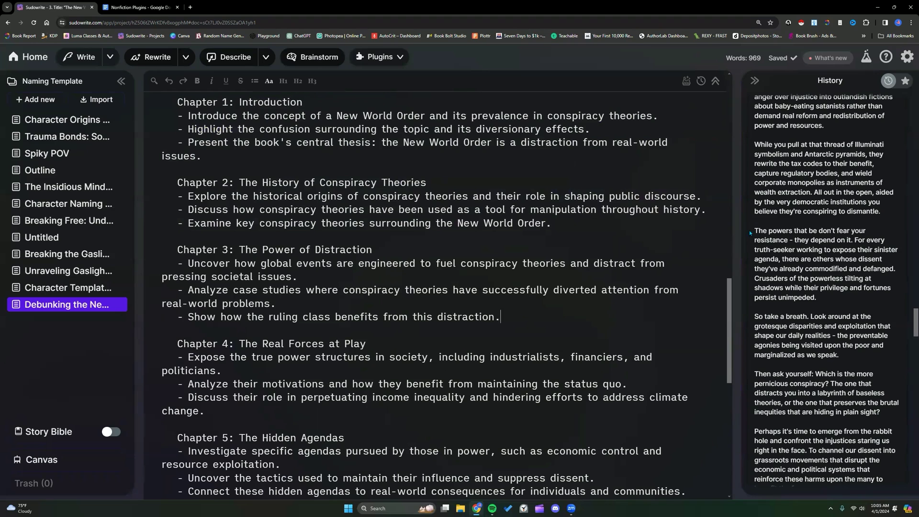
scroll(811, 259, down, 7)
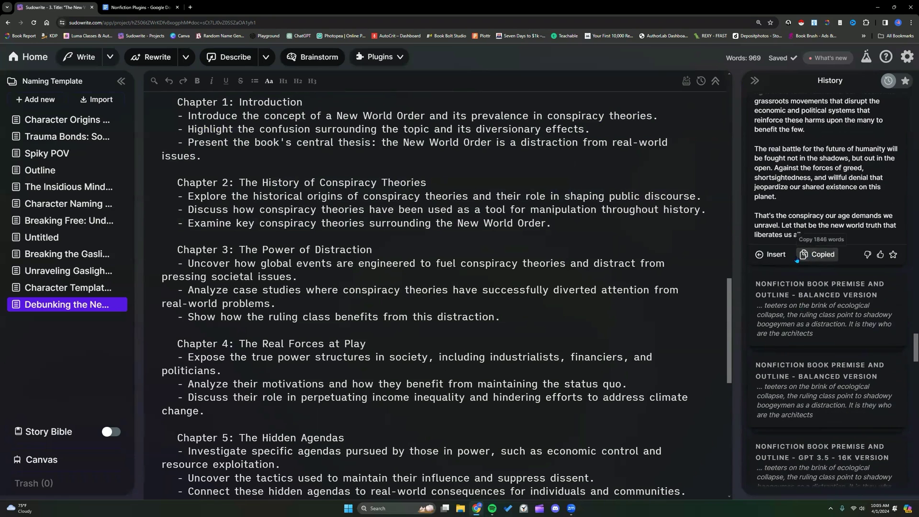
- Add a new blank document and paste the copied 1,846-word chapter into it
click(40, 100)
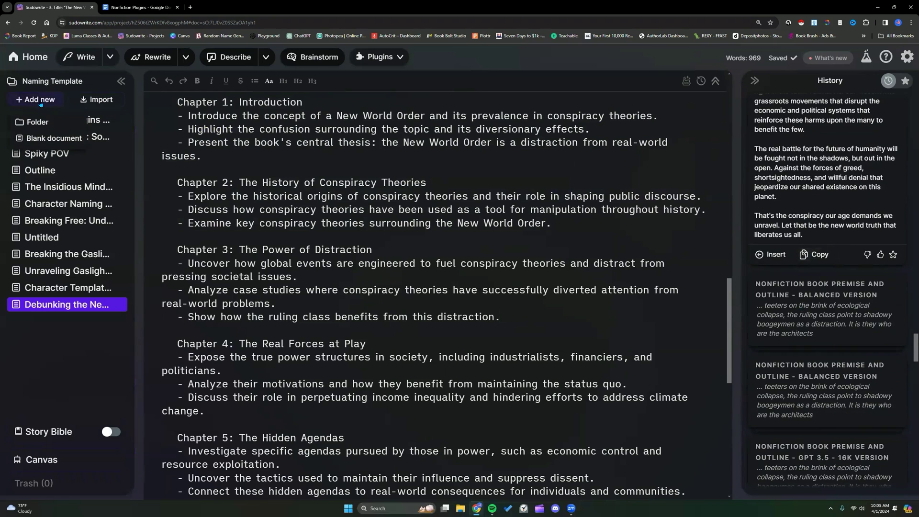
click(54, 138)
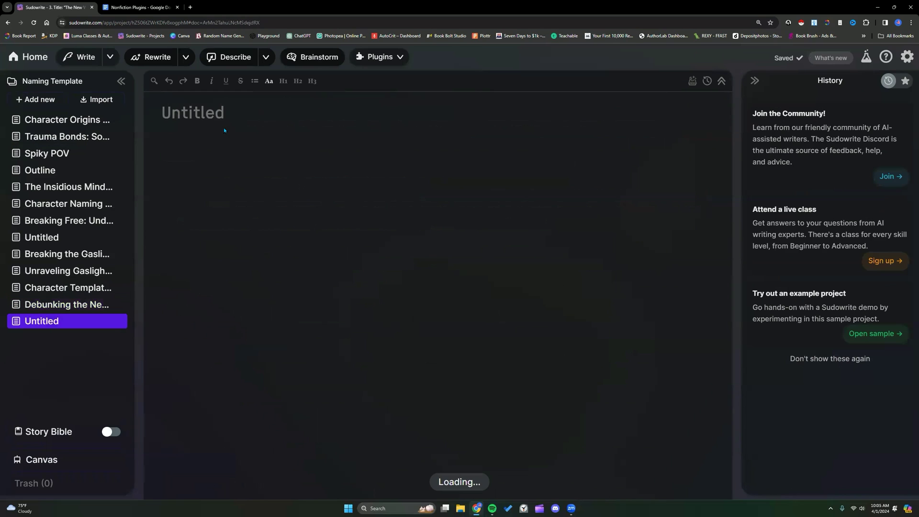
right_click(230, 139)
click(248, 205)
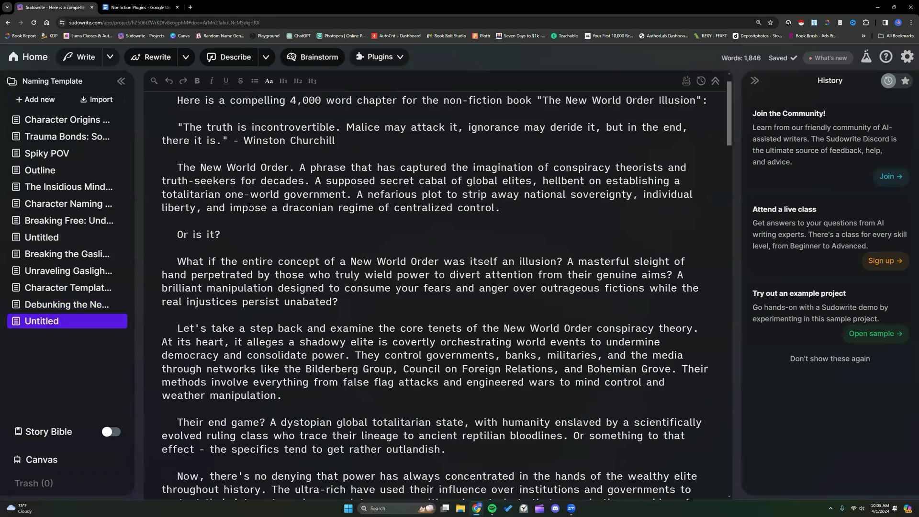
- Scroll through the pasted chapter, checking the paragraphs that start with 'What if'
scroll(248, 205, down, 3)
drag(171, 154, 341, 200)
scroll(337, 296, down, 6)
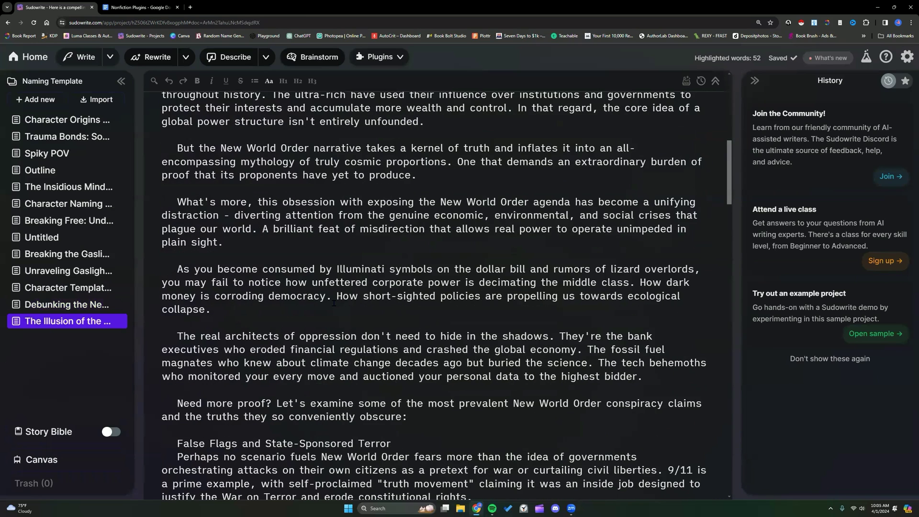
click(427, 421)
scroll(427, 421, up, 9)
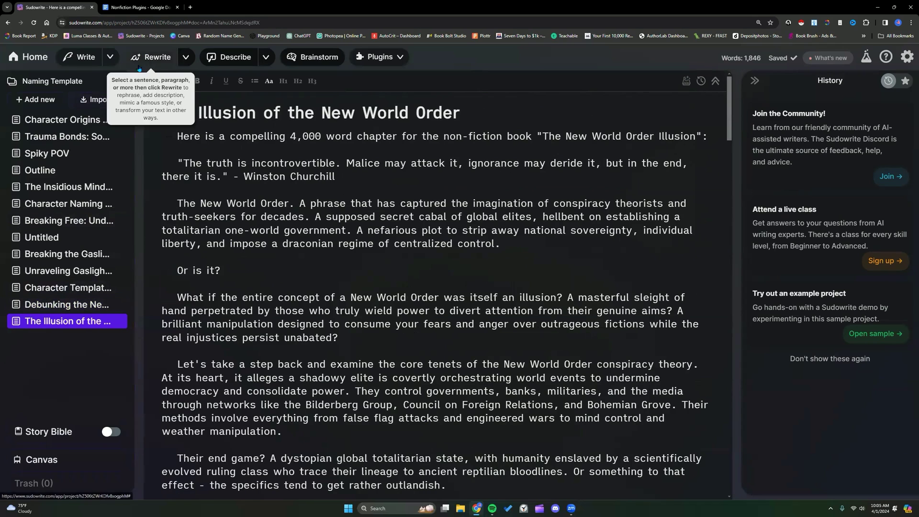
- Browse the plugin library filtered to your own plugins, like Punchy Book Writer - Sonnet Version
click(379, 57)
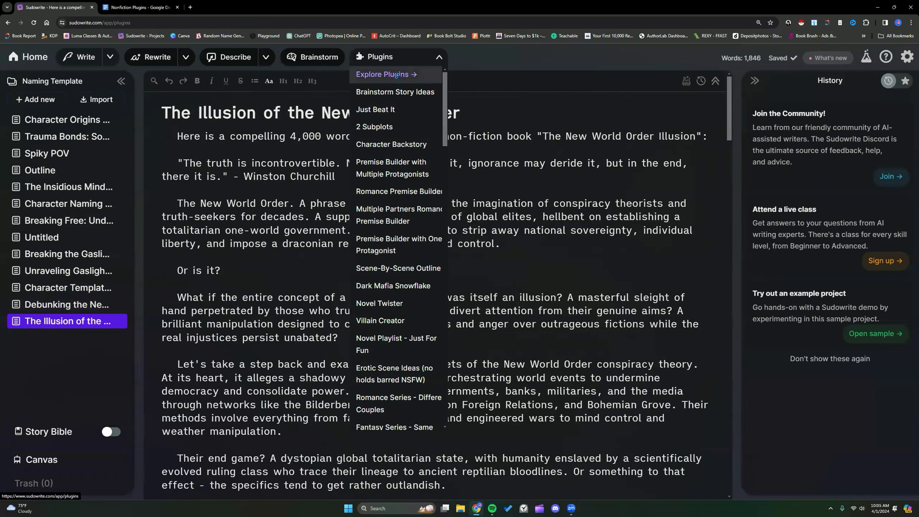
click(397, 77)
click(503, 304)
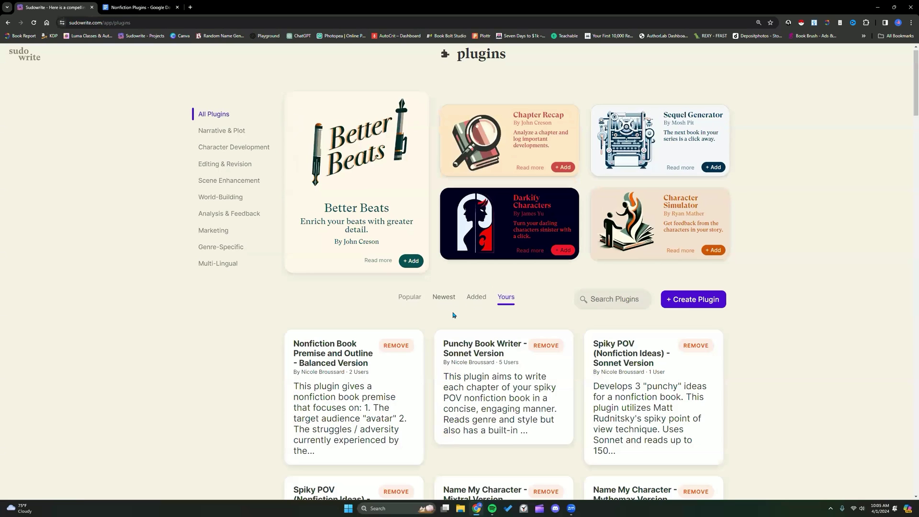
scroll(454, 315, down, 4)
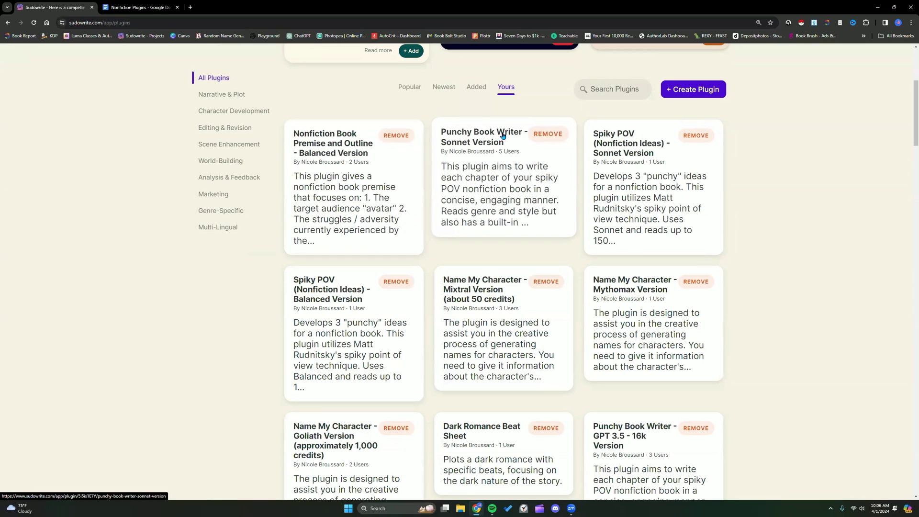
click(136, 7)
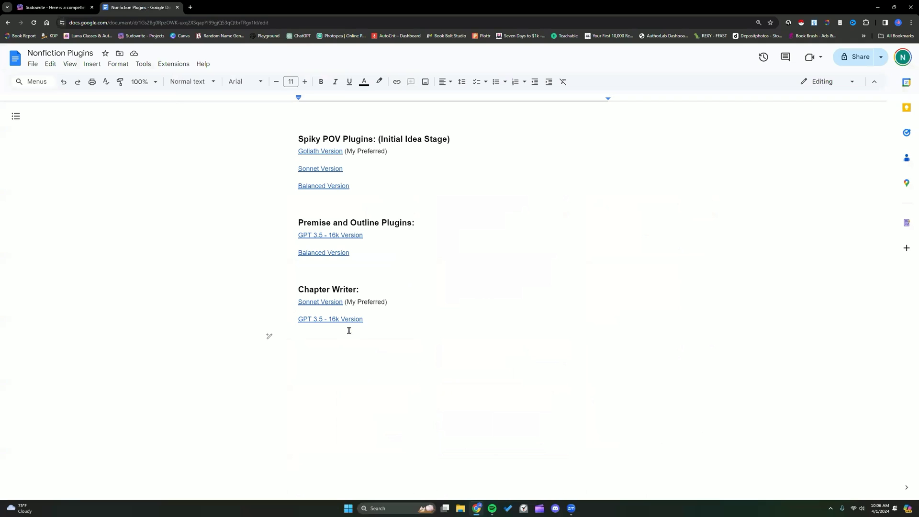